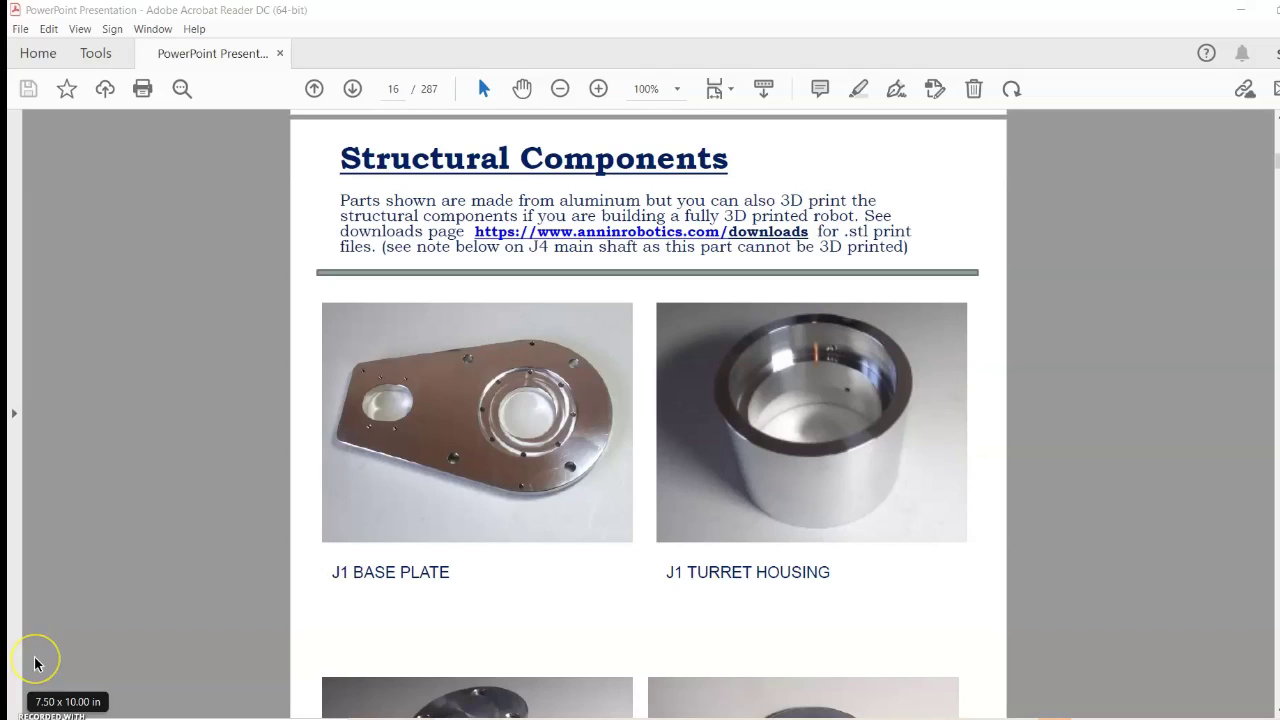
Scroll the assembly manual from page 16 through the wiring sections to page 226.
scroll(35, 664, "down", 15)
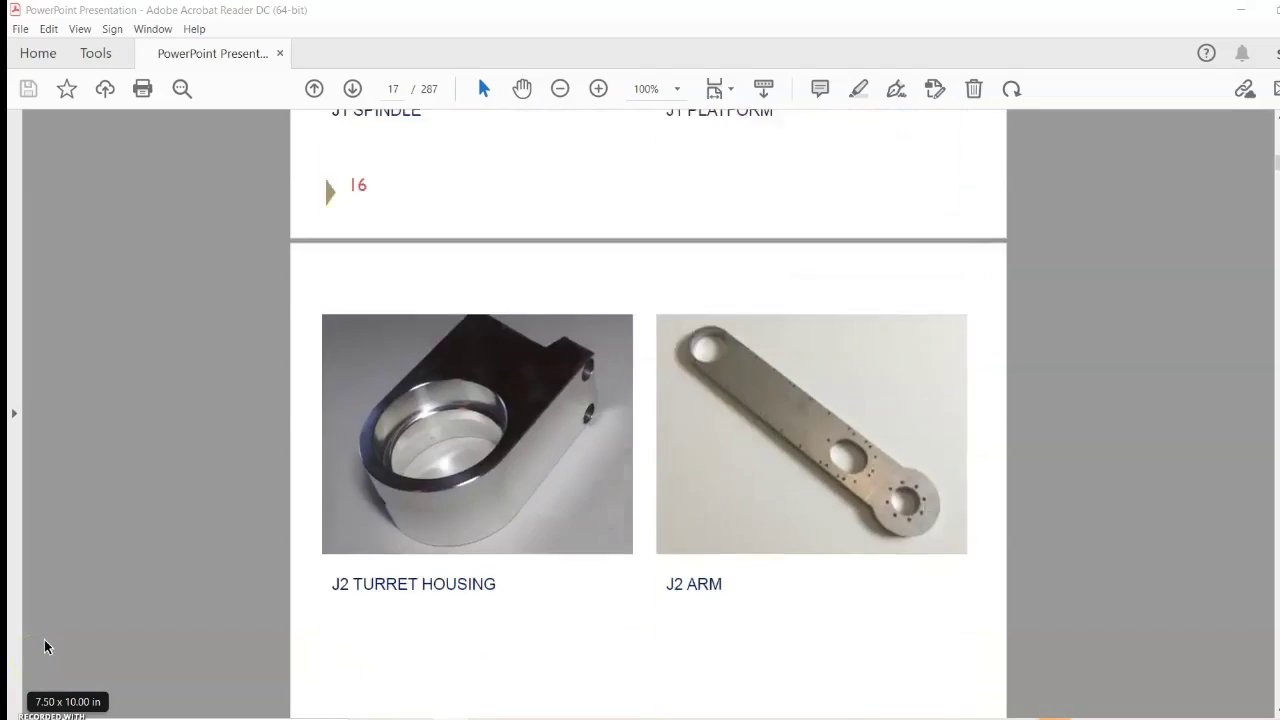
scroll(45, 643, "down", 15)
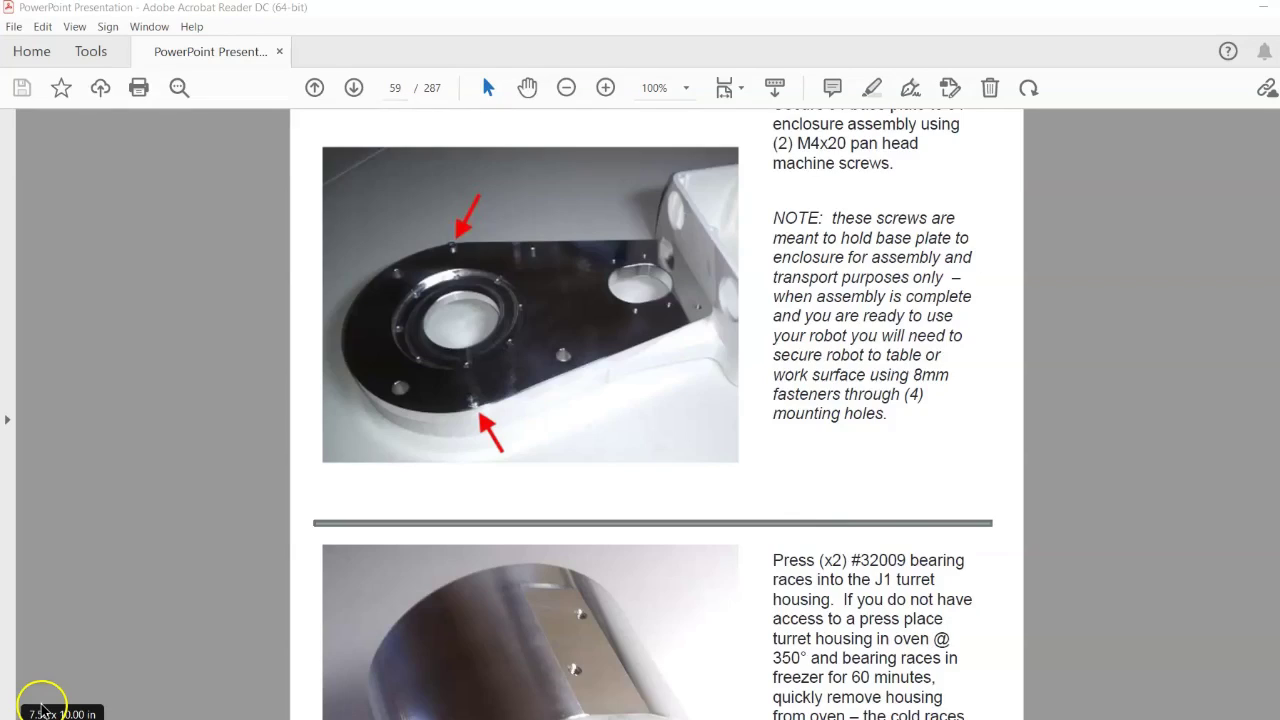
scroll(43, 697, "down", 9)
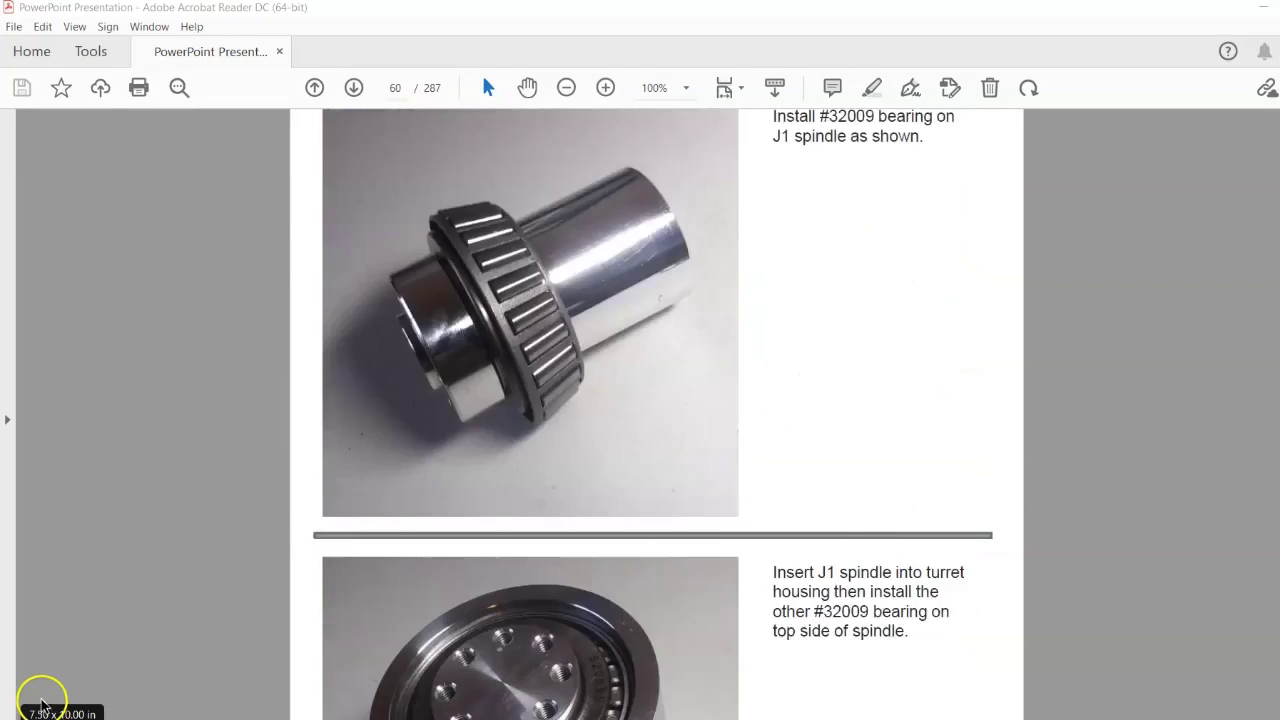
scroll(44, 697, "down", 15)
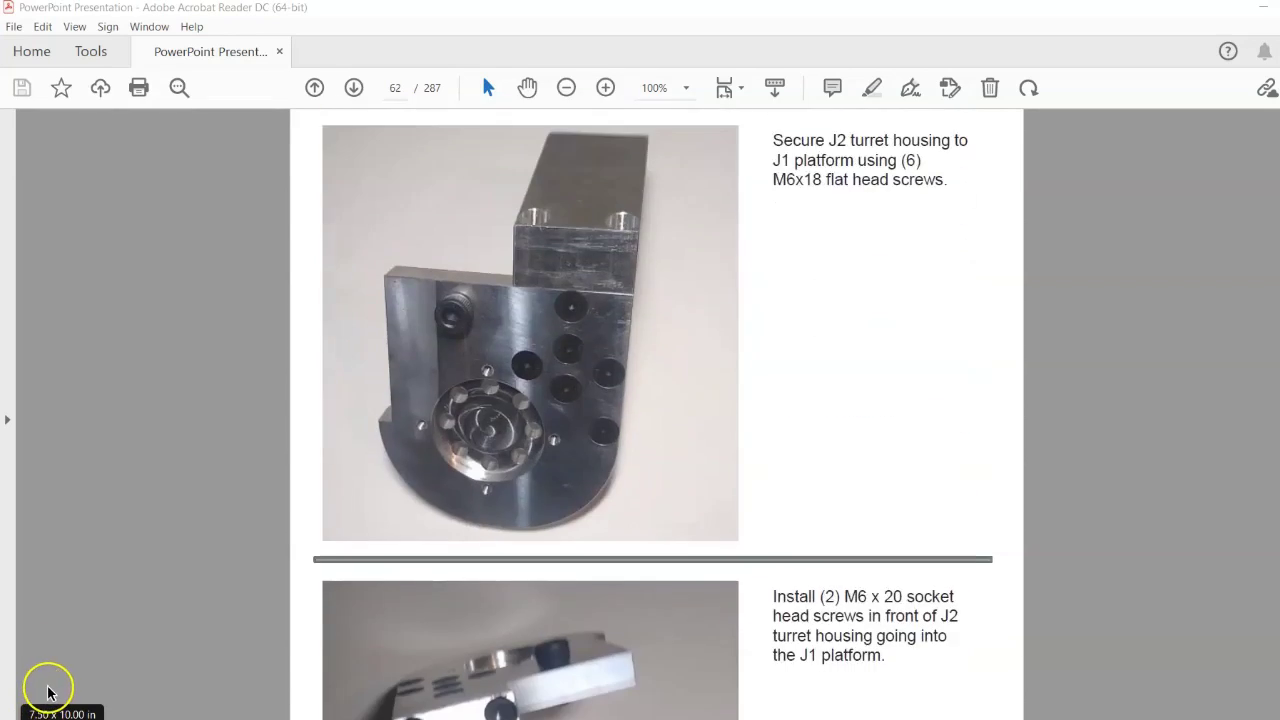
scroll(52, 690, "down", 15)
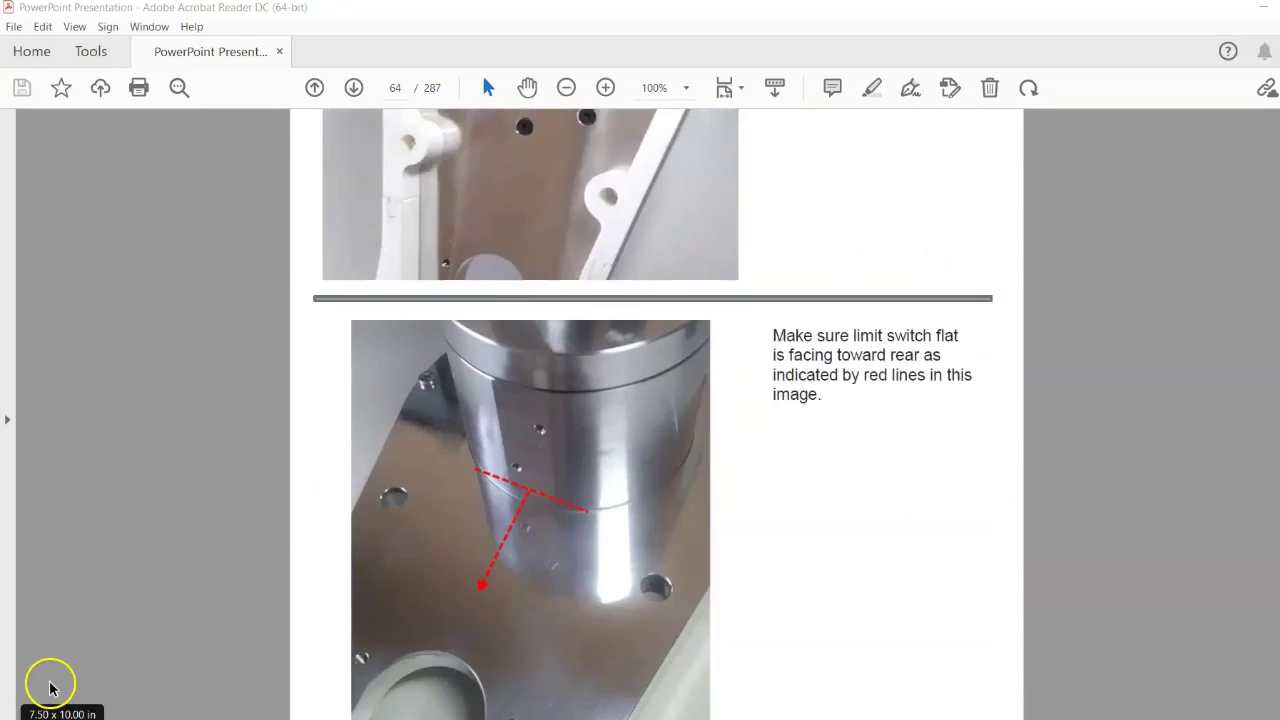
scroll(52, 687, "down", 15)
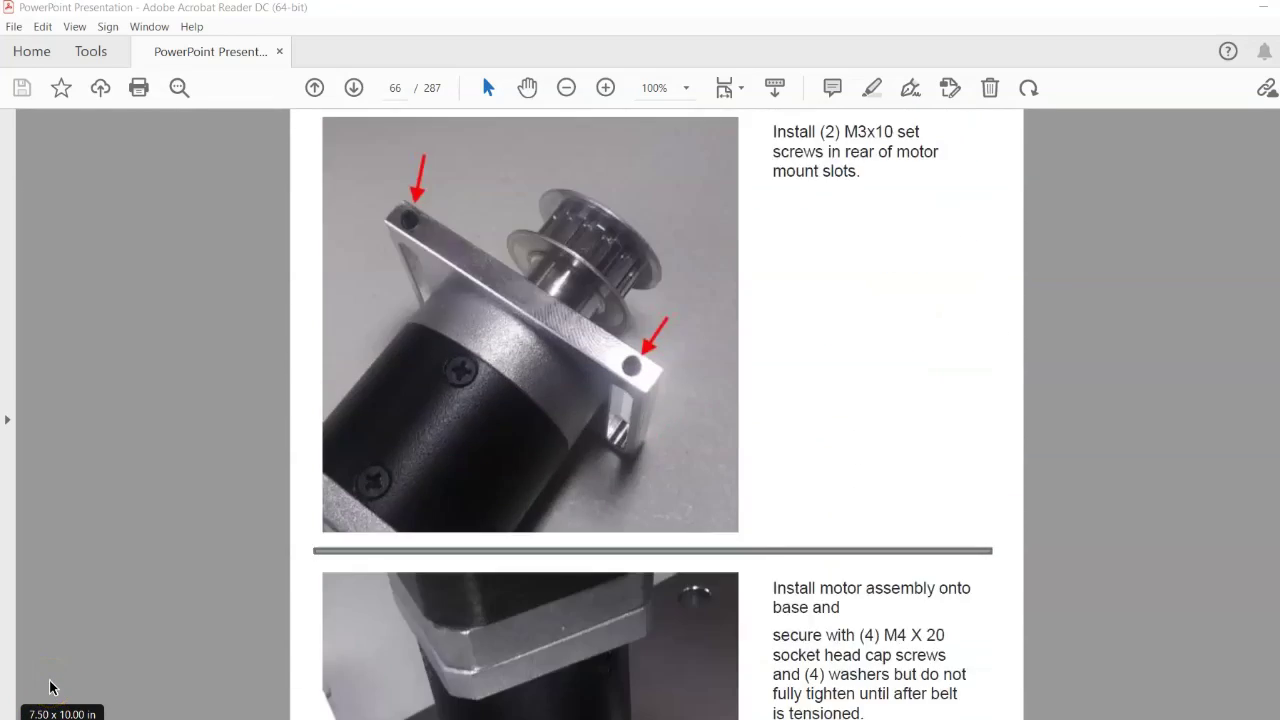
scroll(52, 687, "down", 12)
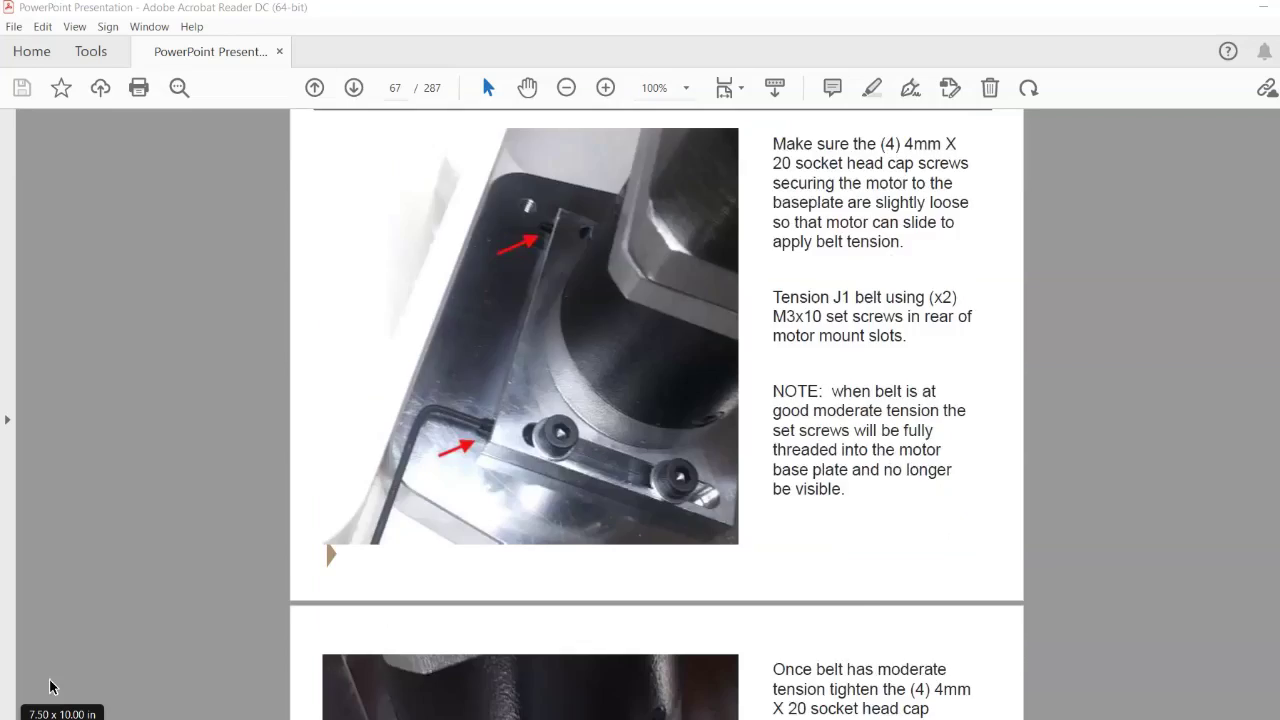
scroll(50, 686, "down", 5)
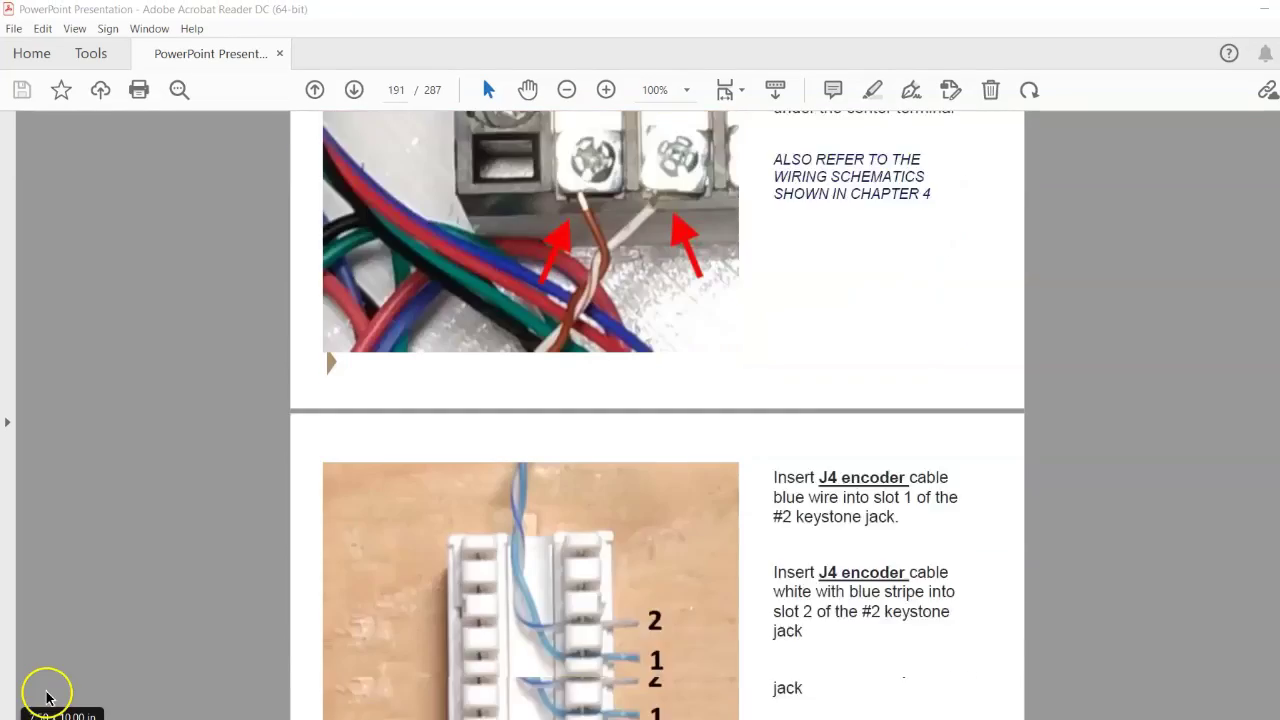
scroll(50, 684, "down", 8)
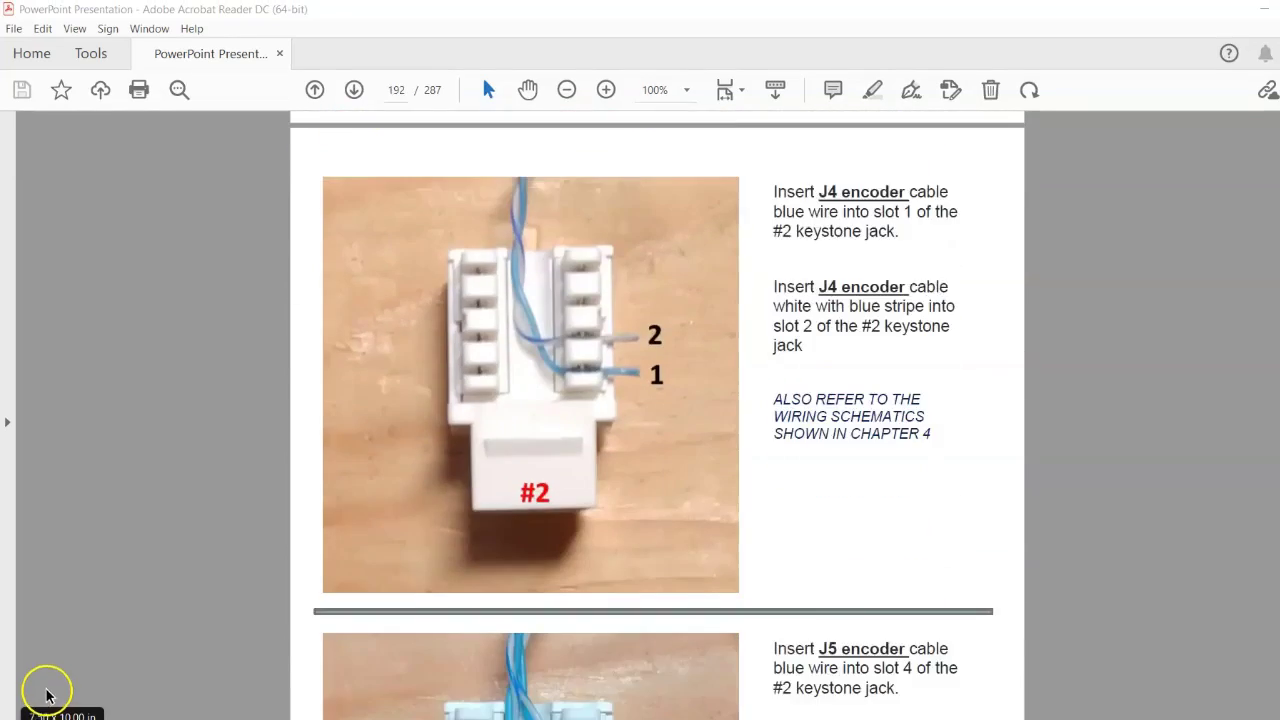
scroll(50, 684, "down", 15)
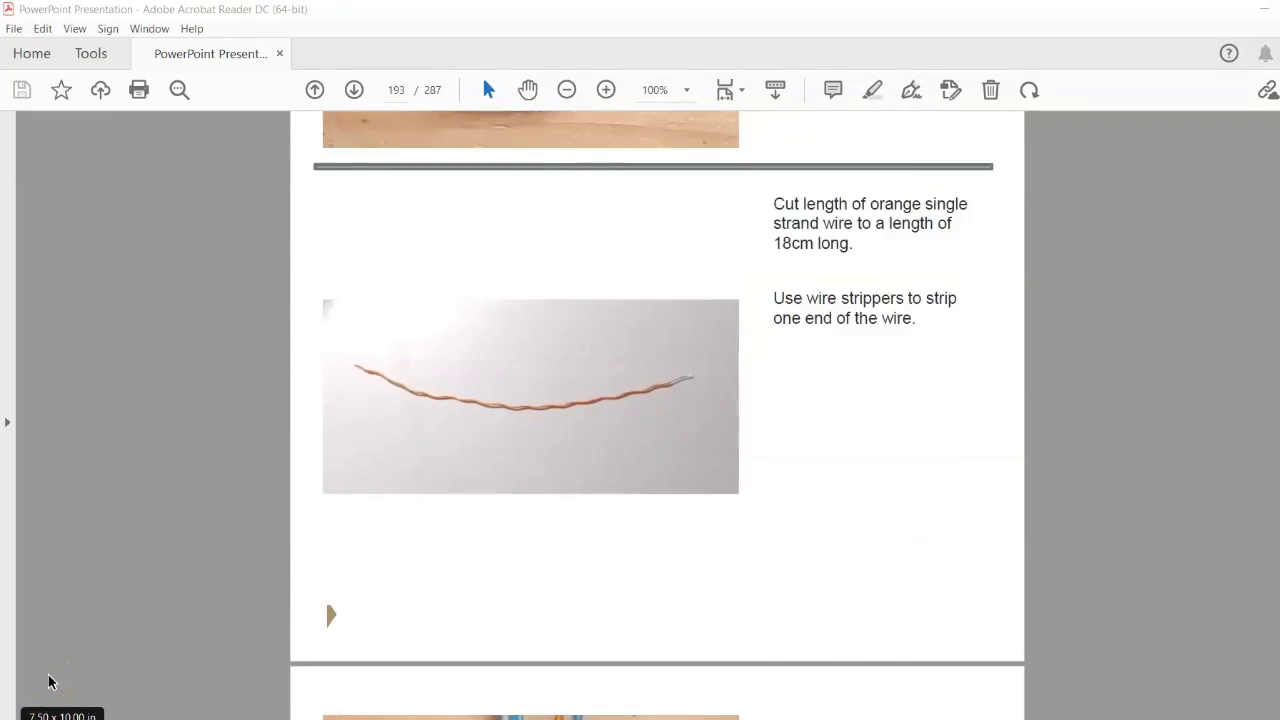
scroll(48, 679, "down", 14)
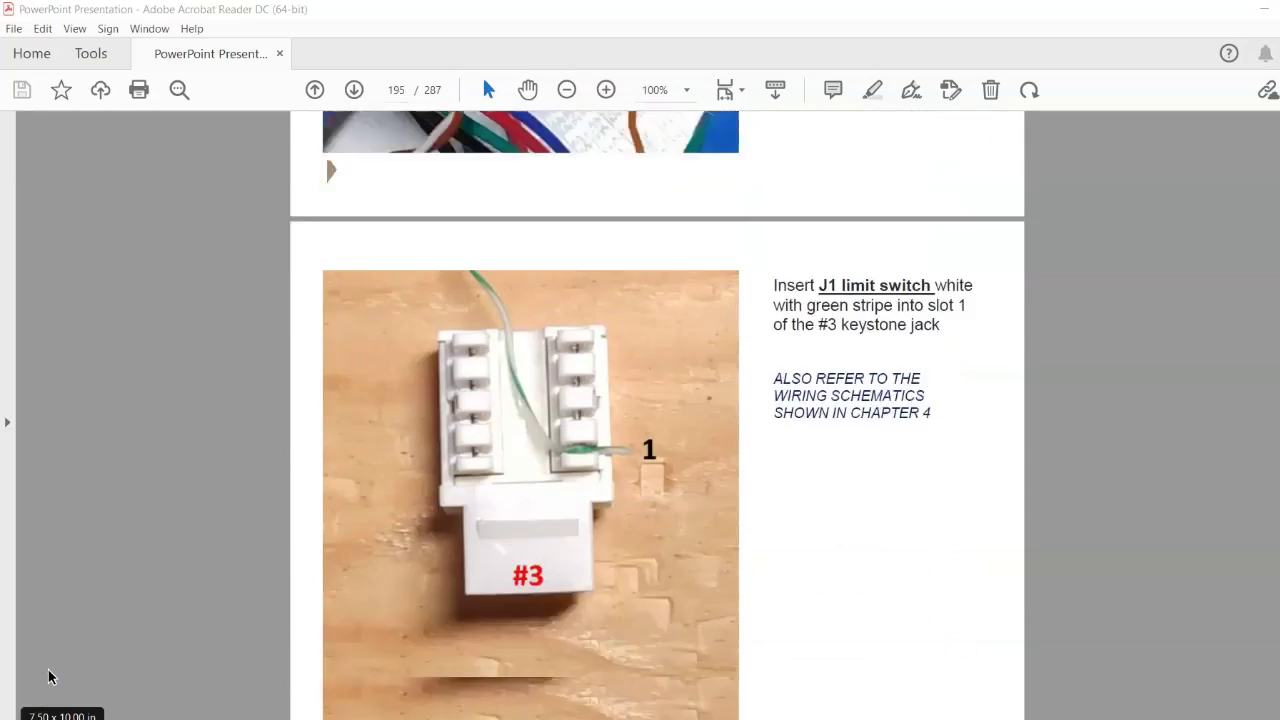
scroll(48, 677, "down", 7)
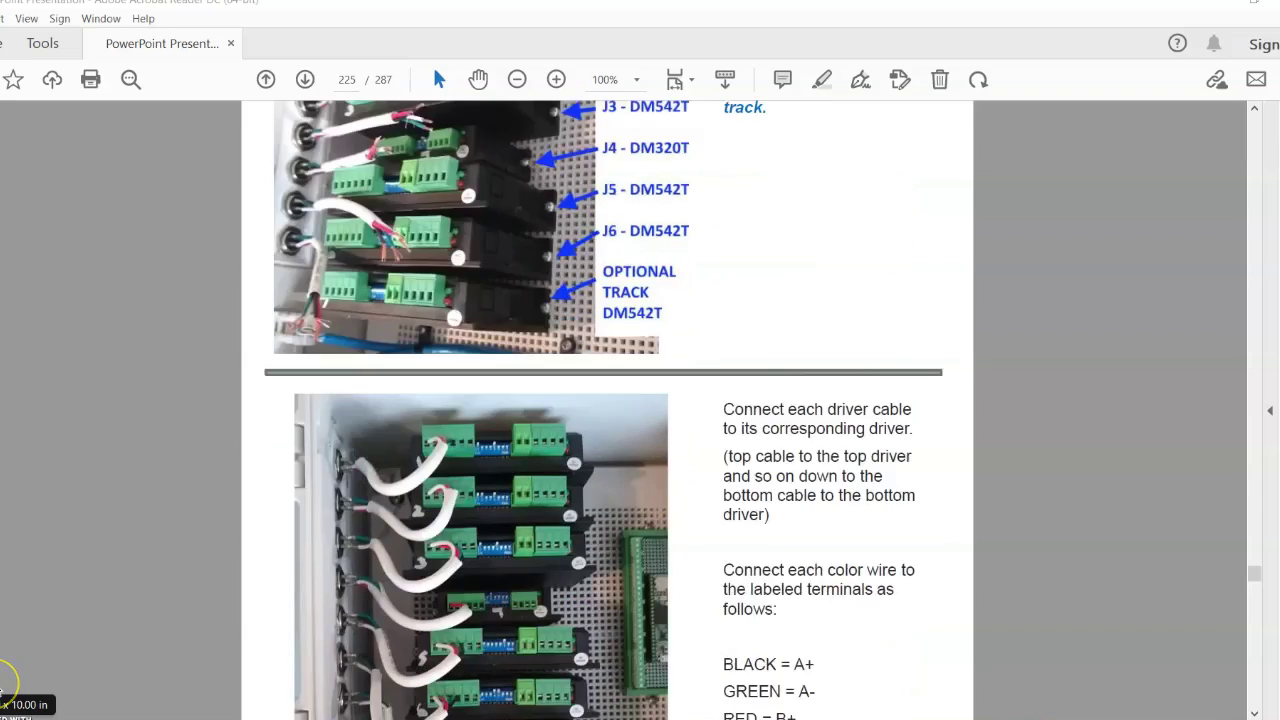
scroll(48, 677, "down", 3)
scroll(2, 685, "down", 10)
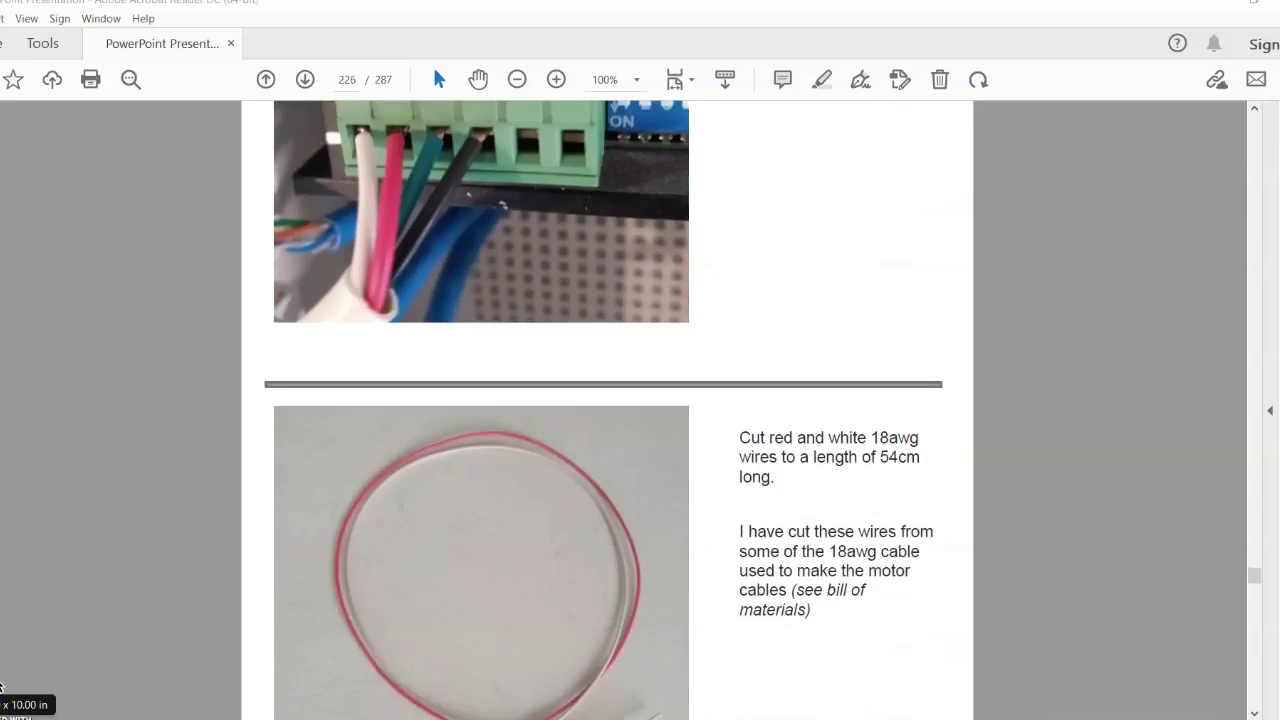
scroll(2, 684, "down", 3)
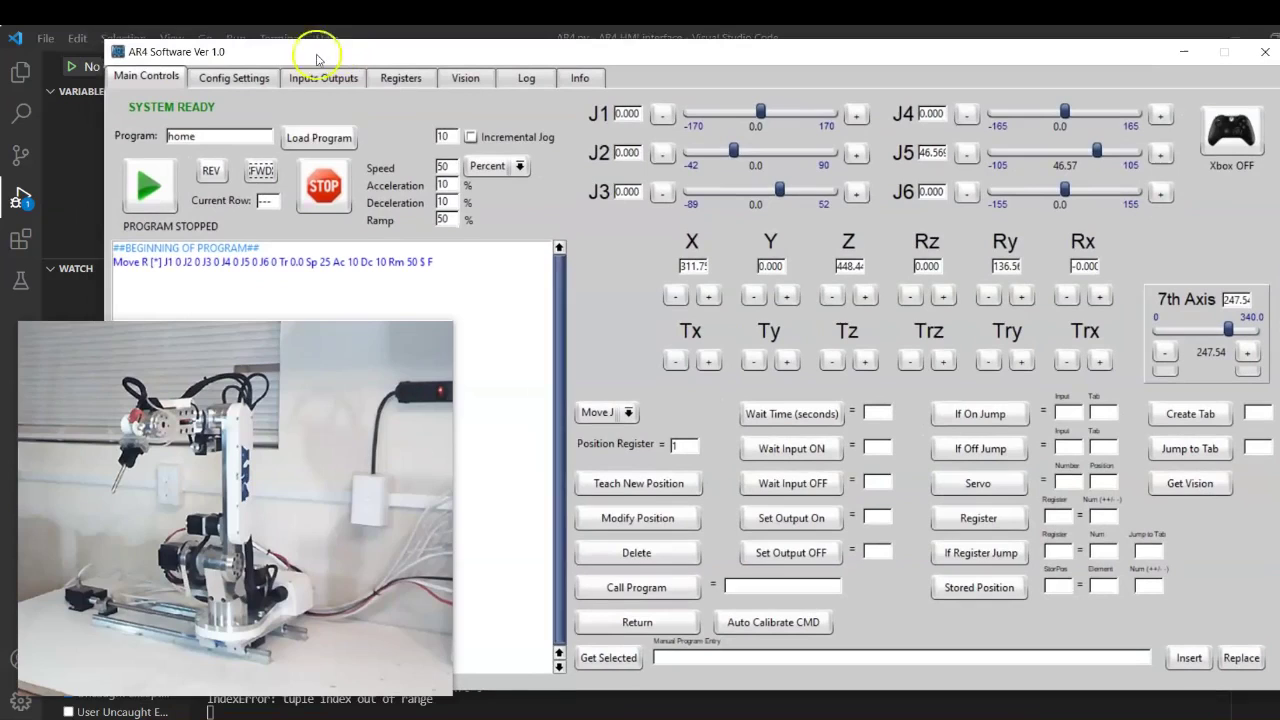
left_click(521, 168)
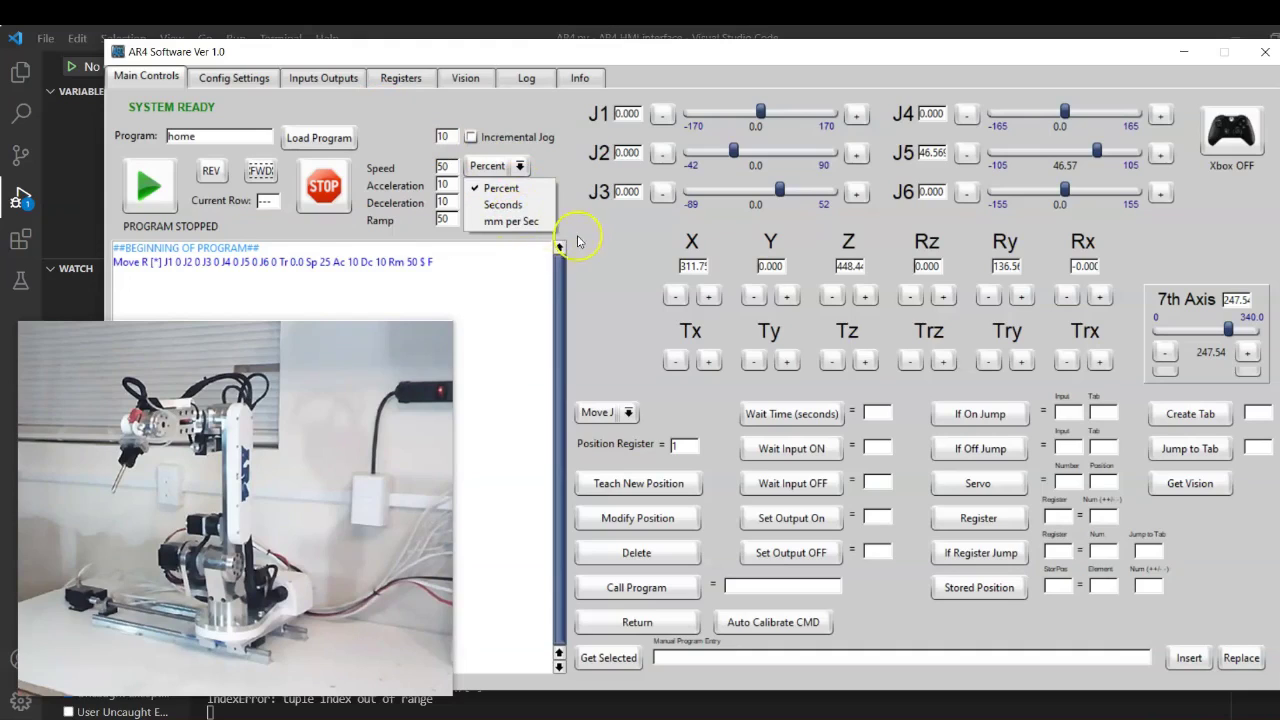
left_click(629, 373)
left_click(628, 414)
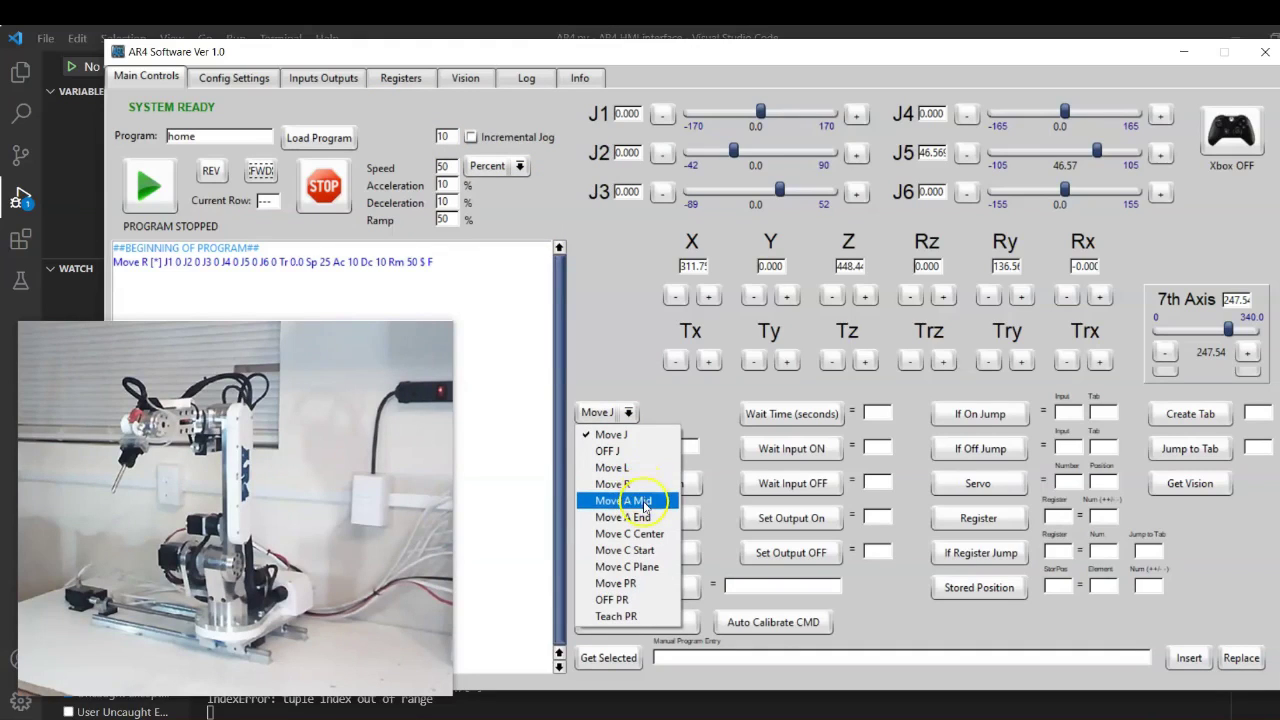
left_click(668, 440)
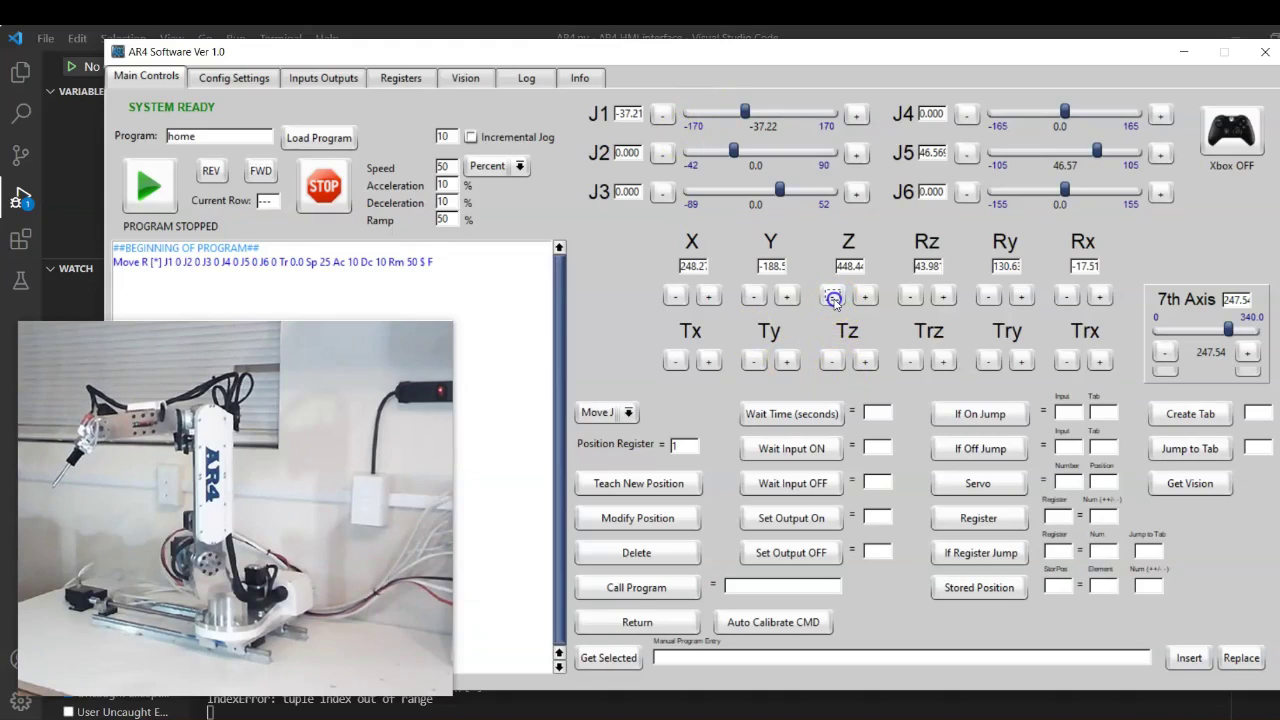
Jog the tool down along Z, then back up until Z reads 463.5.
left_click(866, 298)
left_click(866, 297)
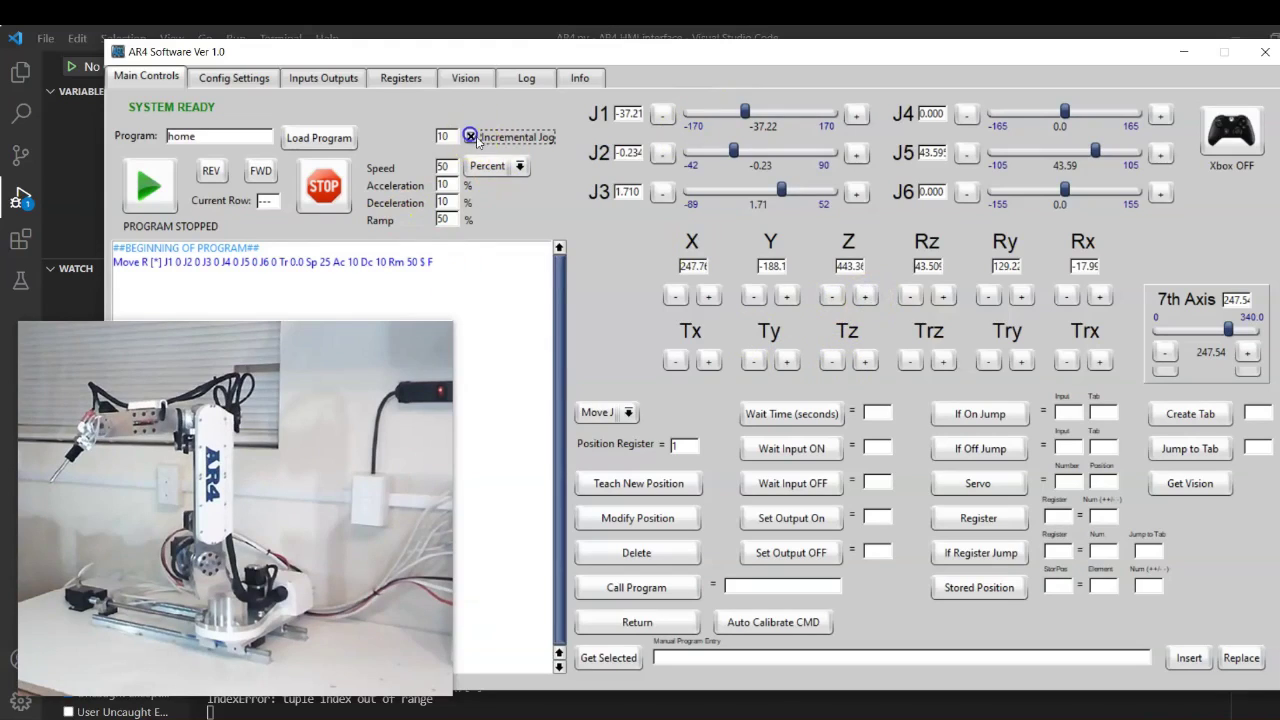
left_click(862, 298)
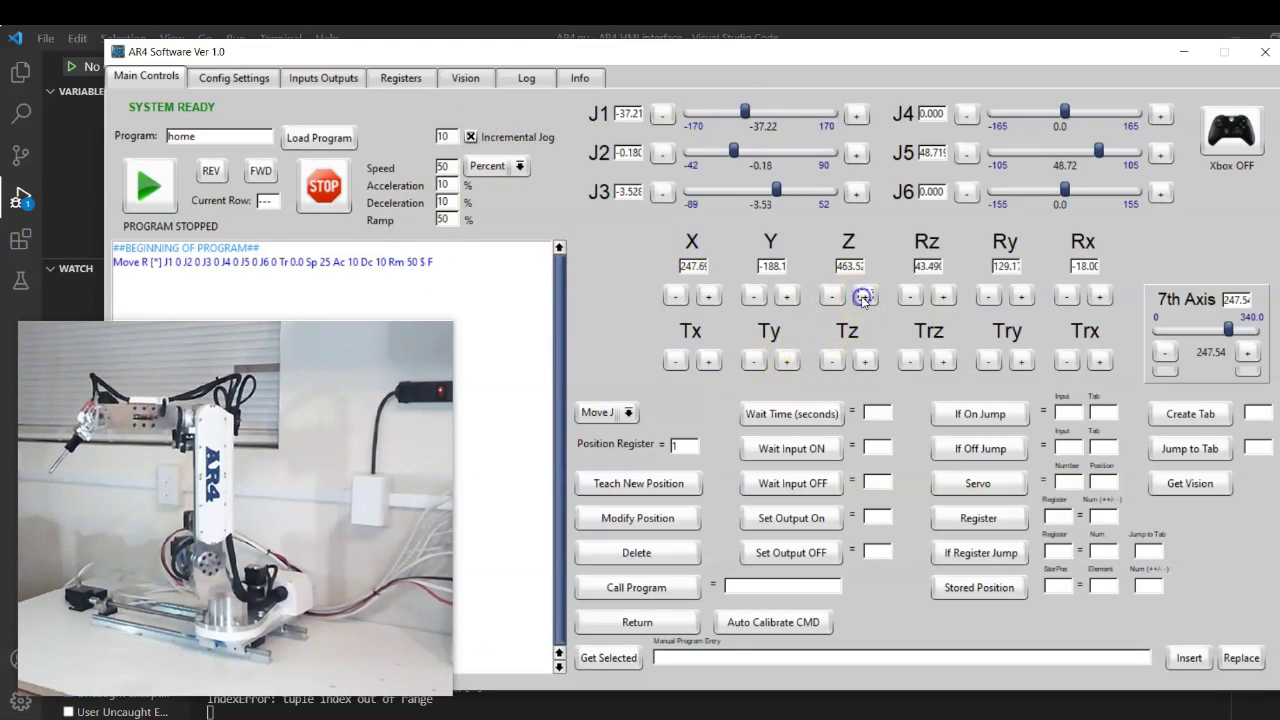
Replace the Move R line with two taught Move J poses, the second at J1 about -19°.
left_click(289, 261)
left_click(658, 553)
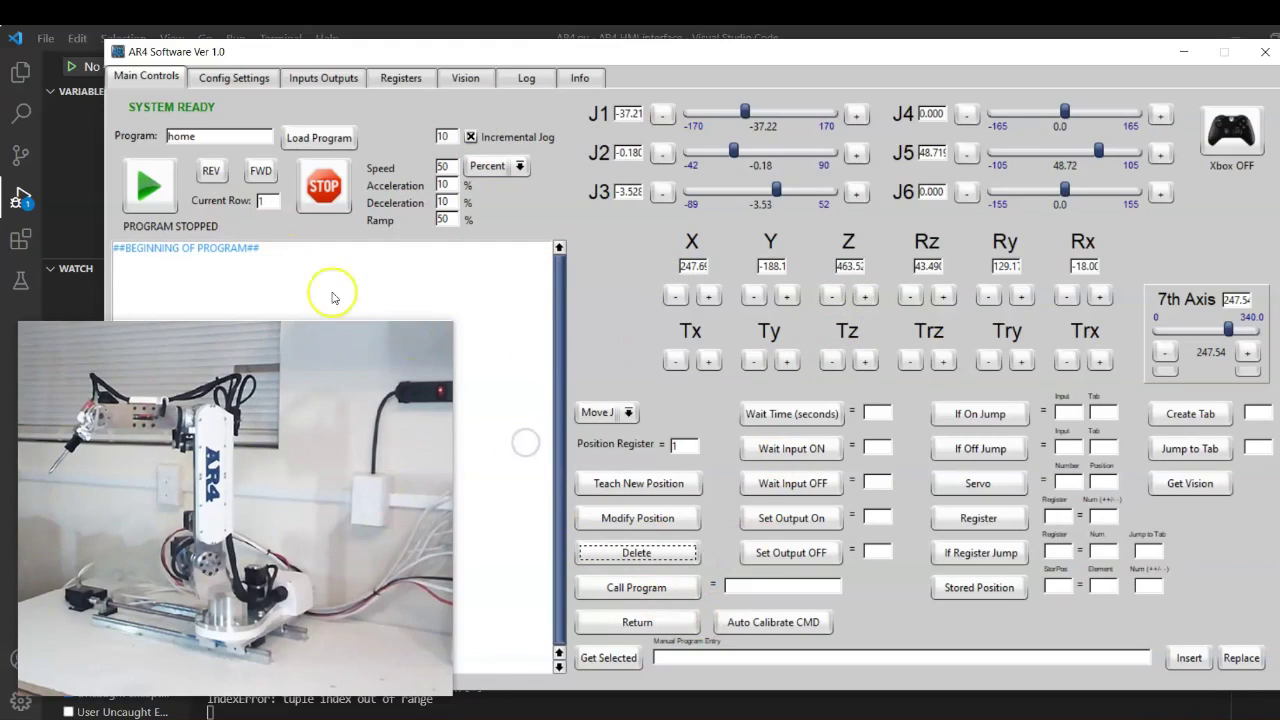
left_click(222, 256)
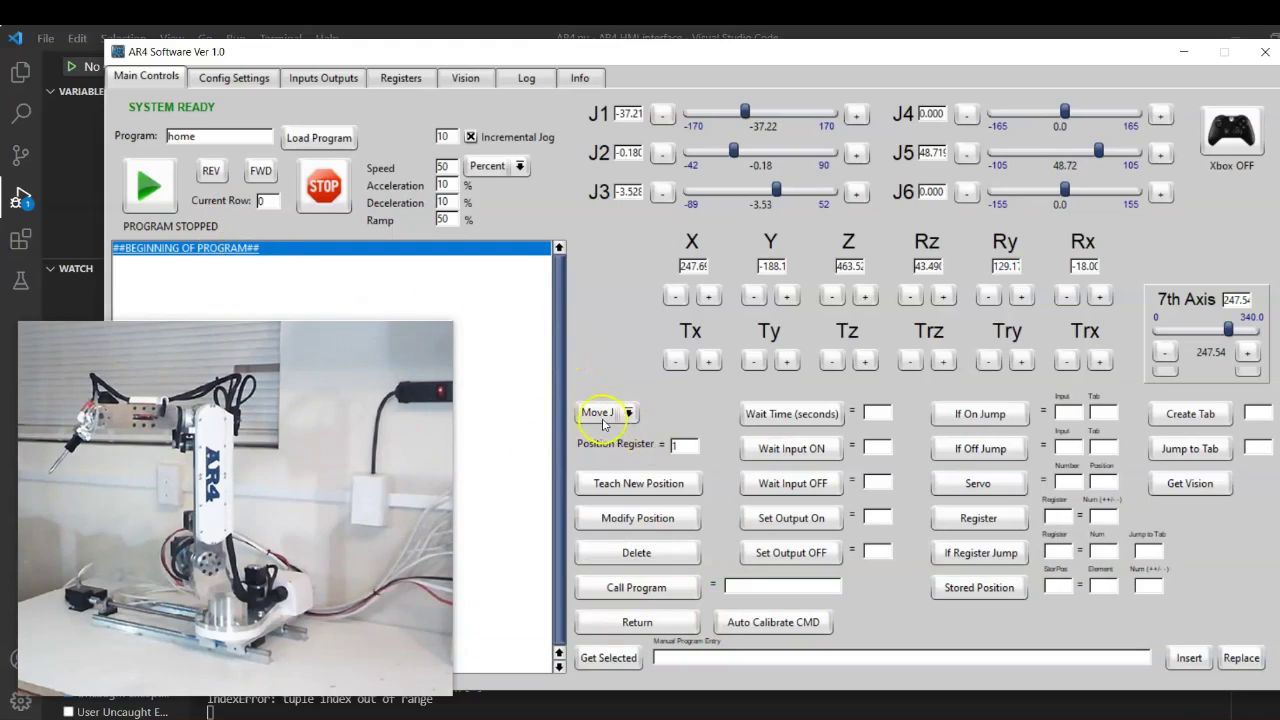
left_click(648, 485)
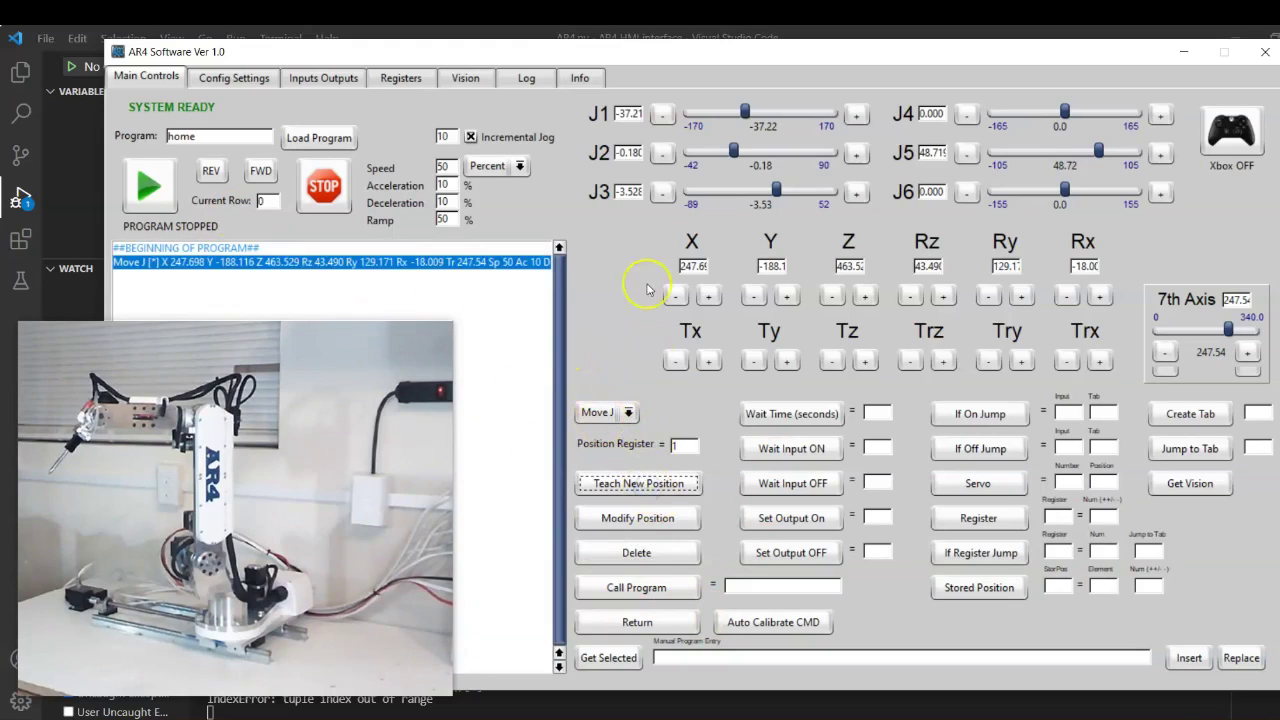
left_click_drag(752, 111, 753, 111)
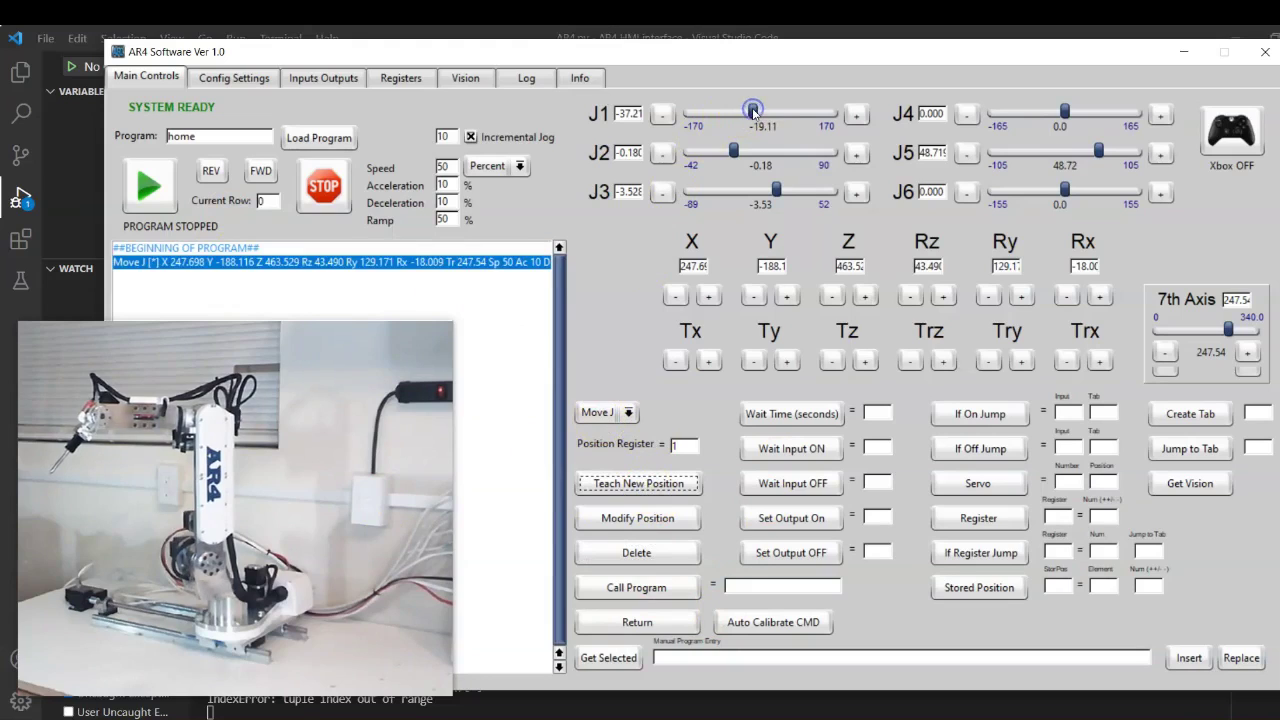
left_click(632, 484)
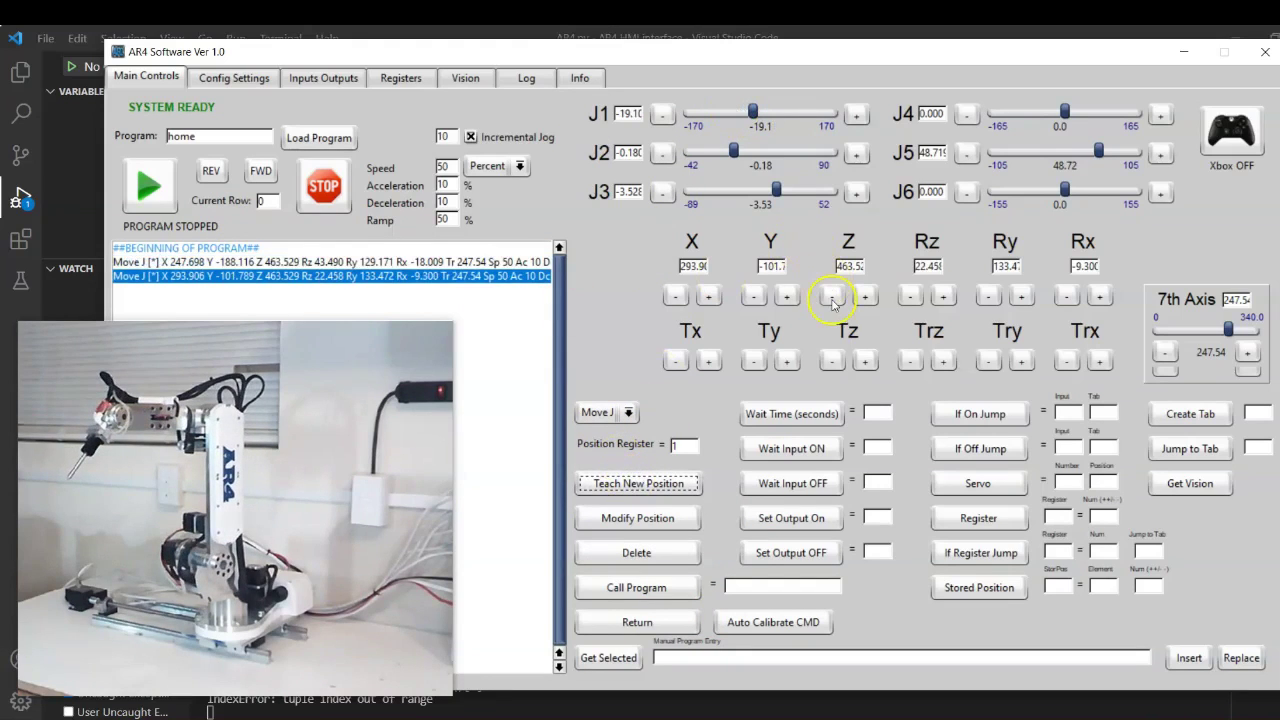
Lower the tool 30 mm along Z and jog the arm further along X.
left_click(832, 297)
left_click(832, 297)
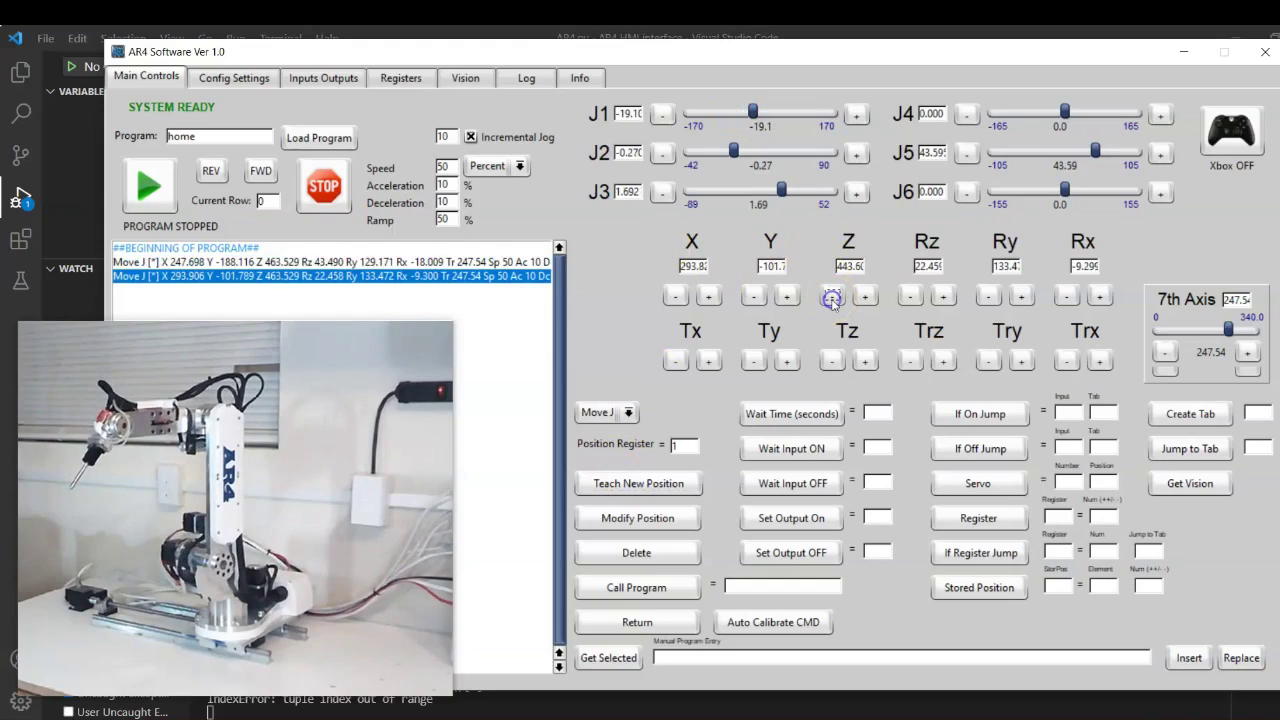
left_click(832, 297)
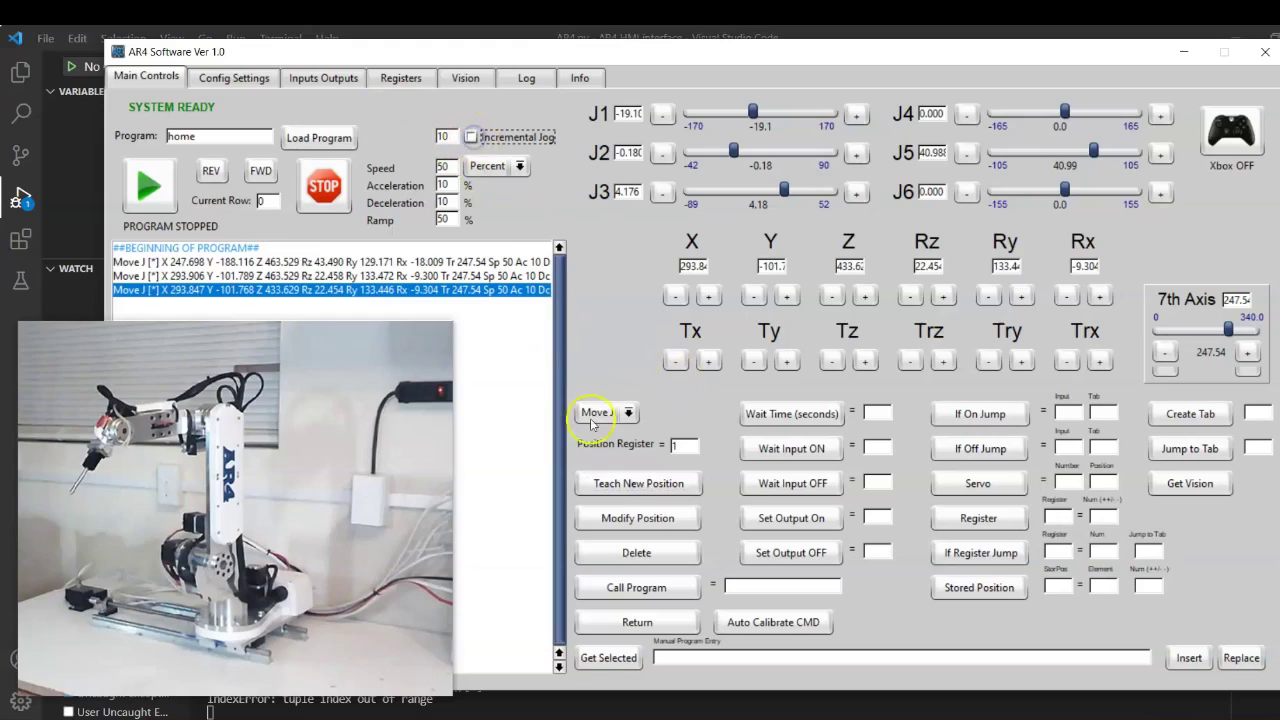
left_click(710, 297)
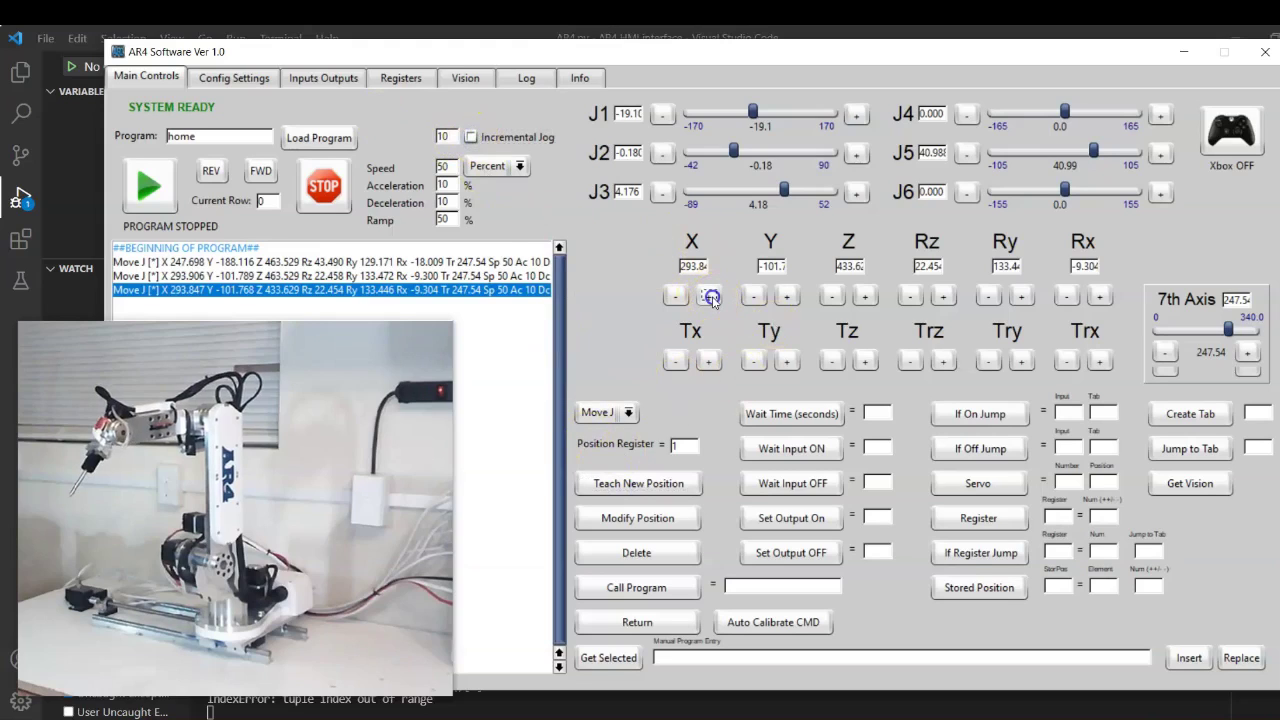
Teach this pose as the fourth move and run the program from the first move.
left_click(597, 486)
left_click(205, 261)
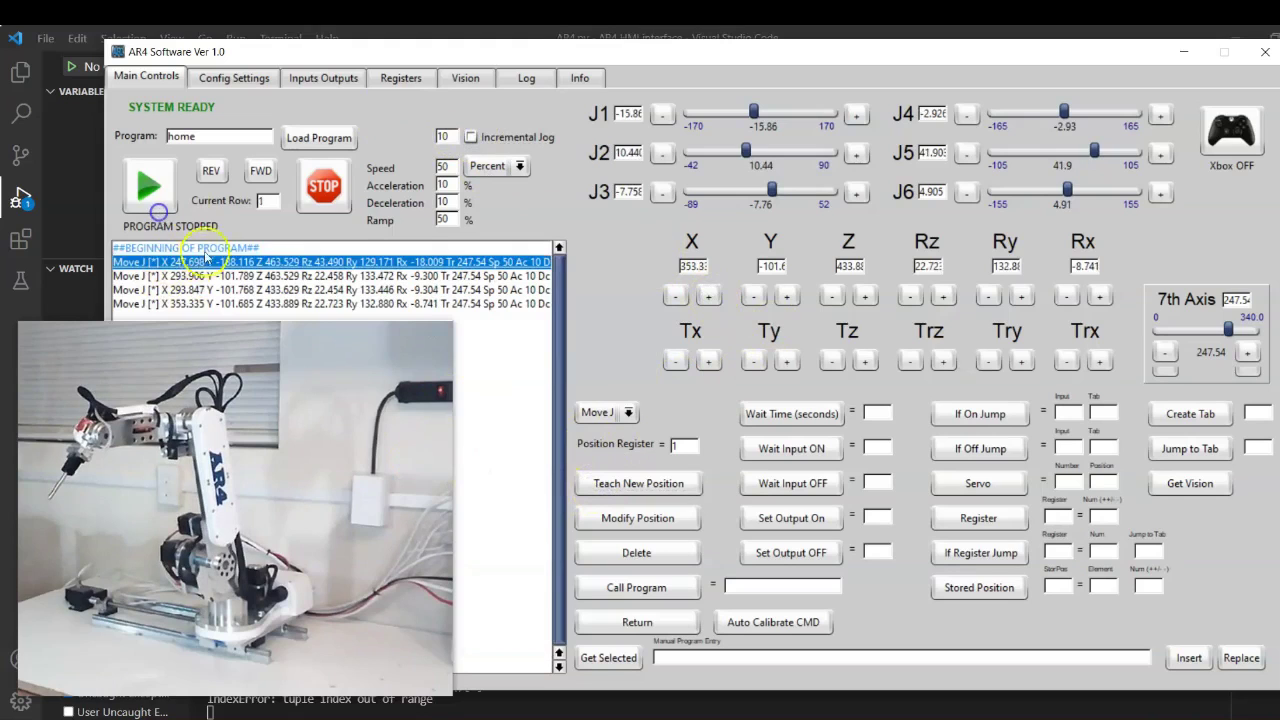
left_click(162, 192)
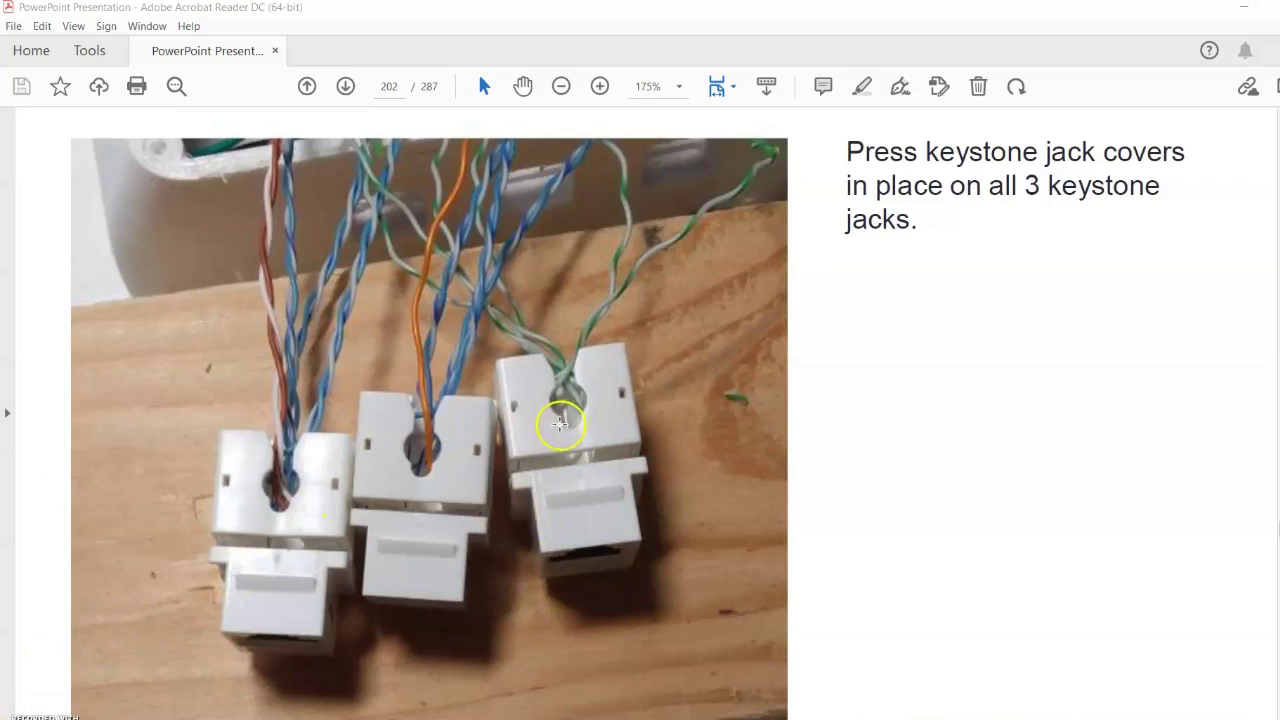
Scroll from manual page 202 to page 203 on installing the 3 keystone jacks.
scroll(475, 498, "down", 3)
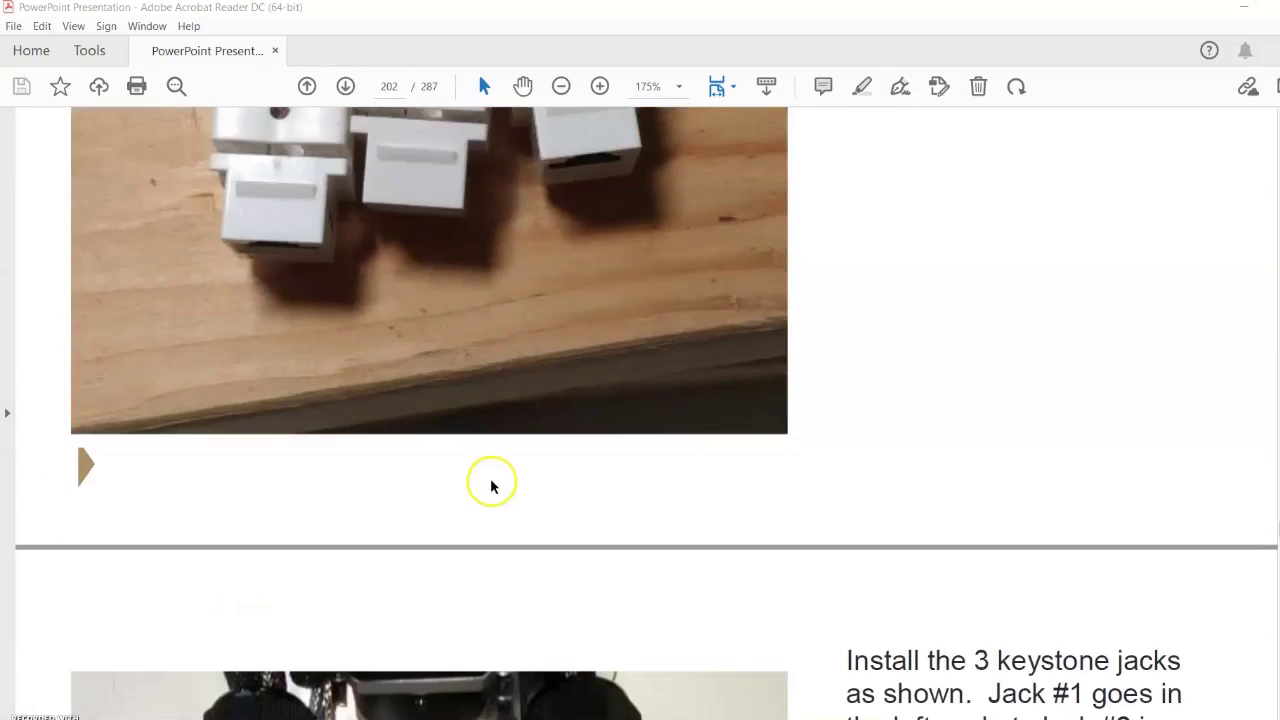
scroll(490, 486, "down", 5)
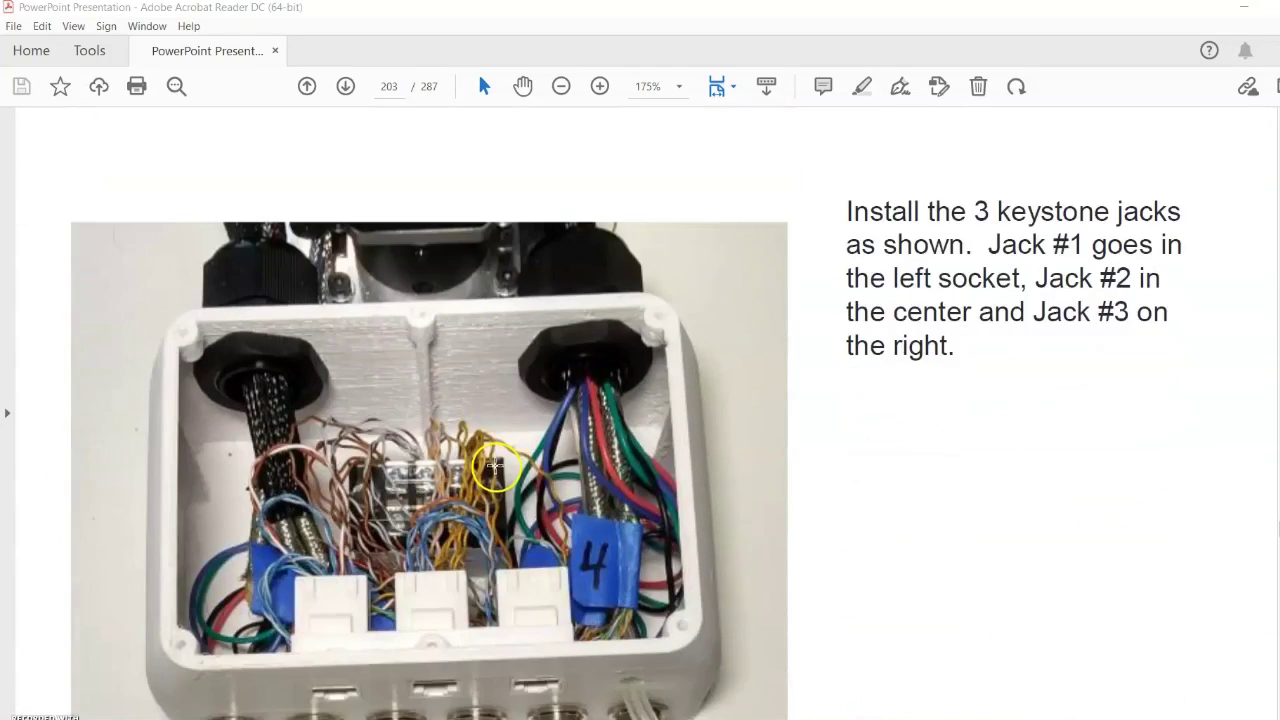
scroll(495, 465, "down", 1)
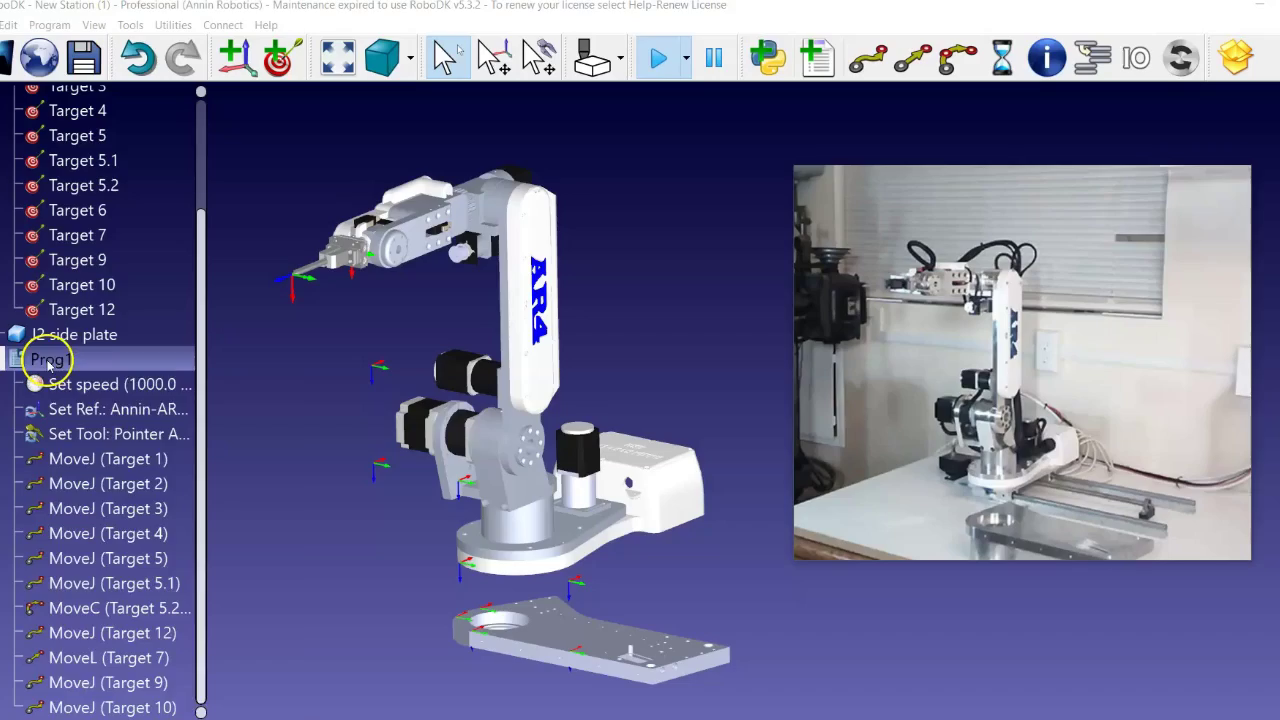
Run Prog1 from the station tree so the real arm moves through its targets.
right_click(42, 358)
left_click(86, 383)
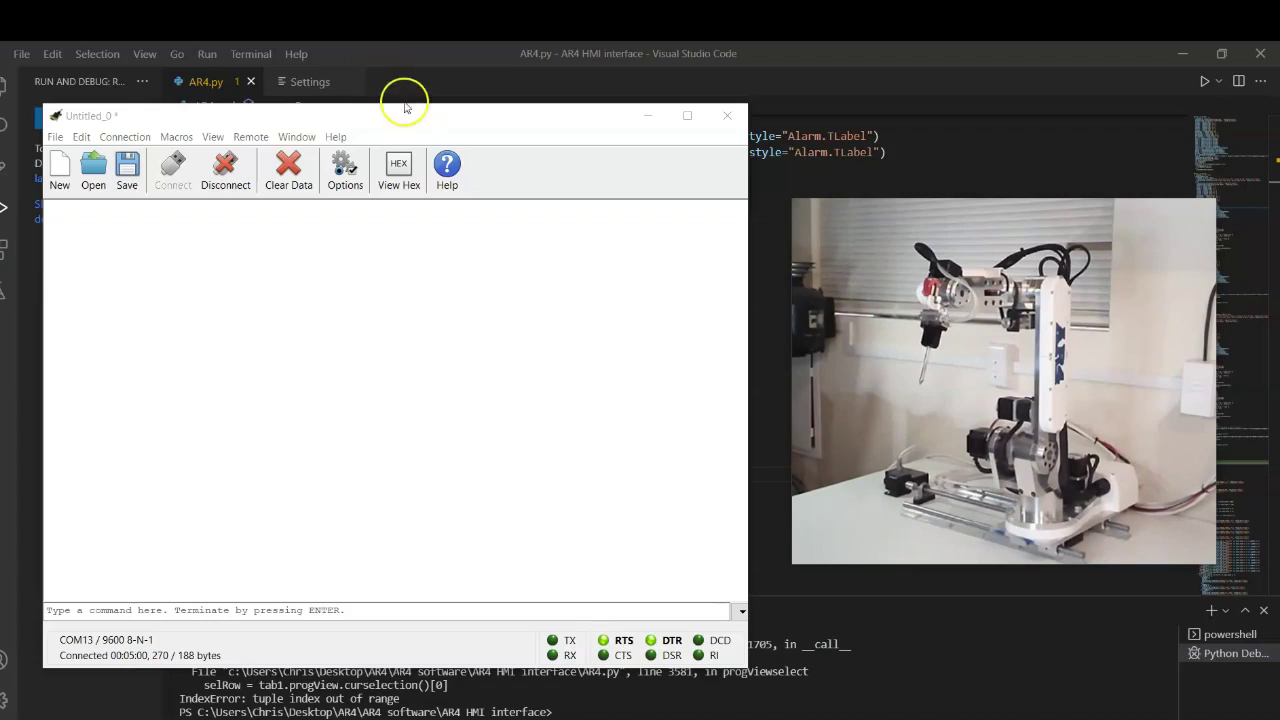
Paste the first move command into CoolTerm and send it to the robot.
left_click_drag(403, 116, 391, 123)
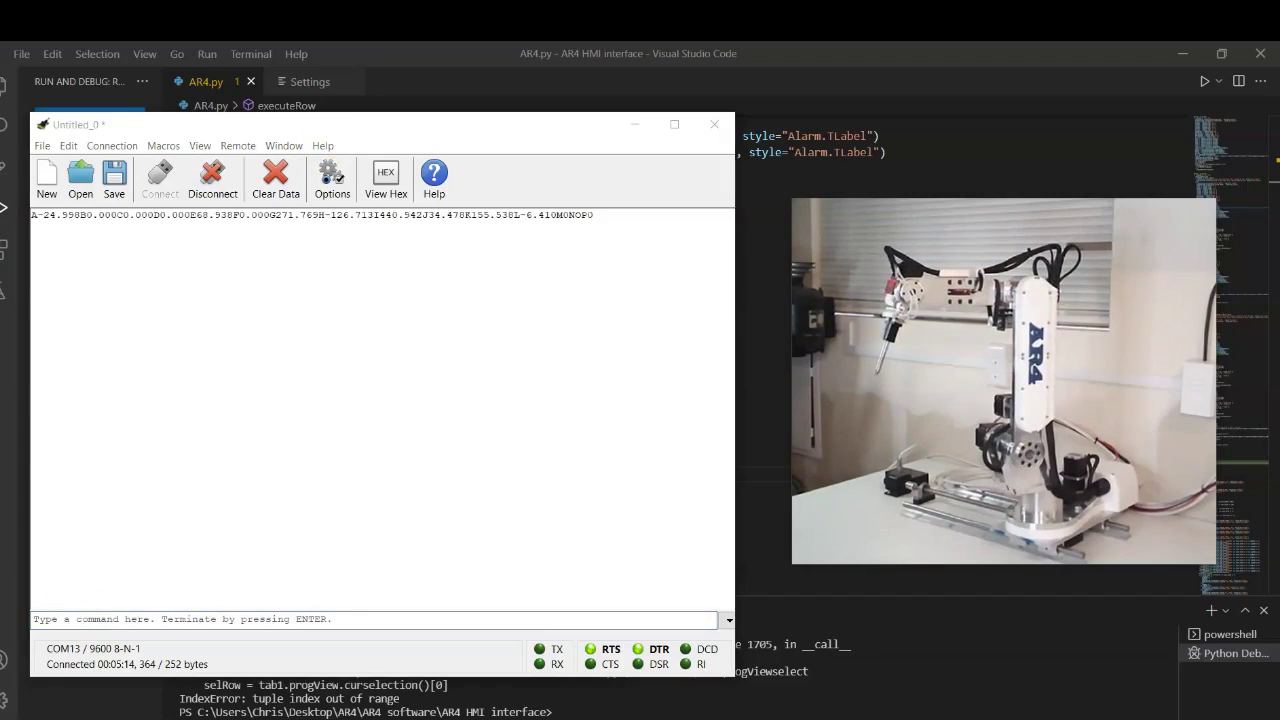
left_click(113, 621)
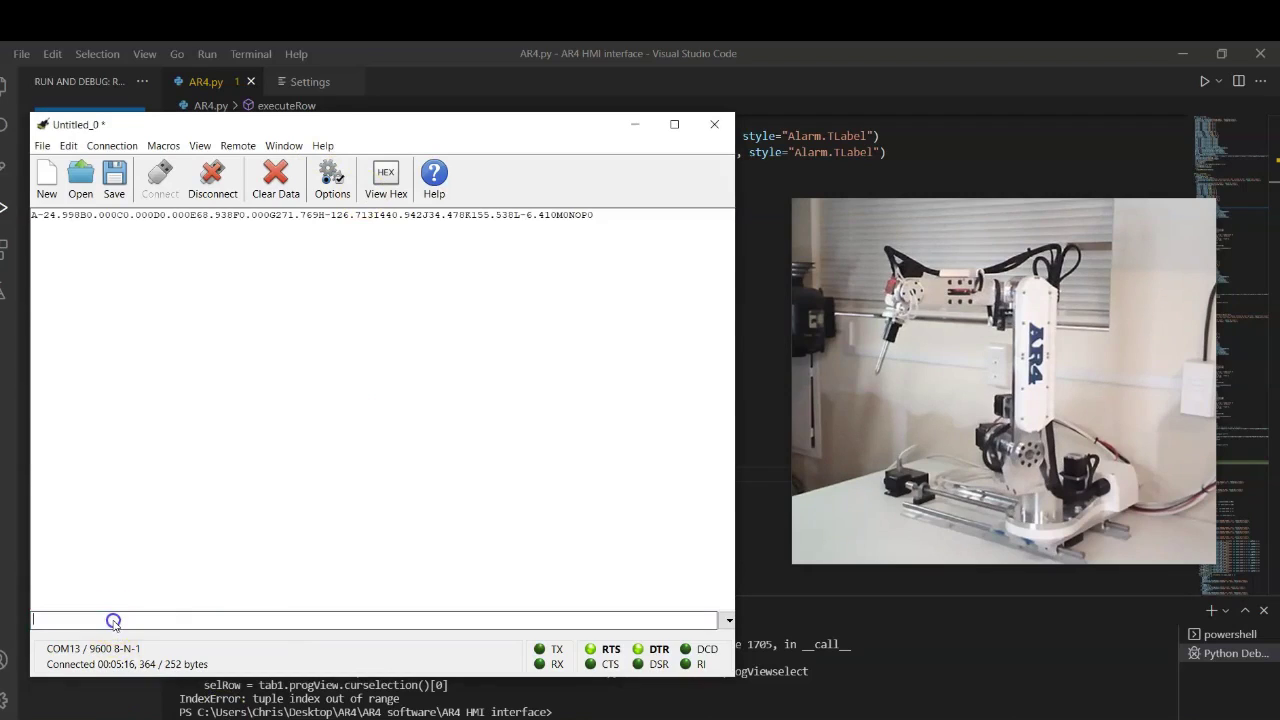
key("ctrl+v")
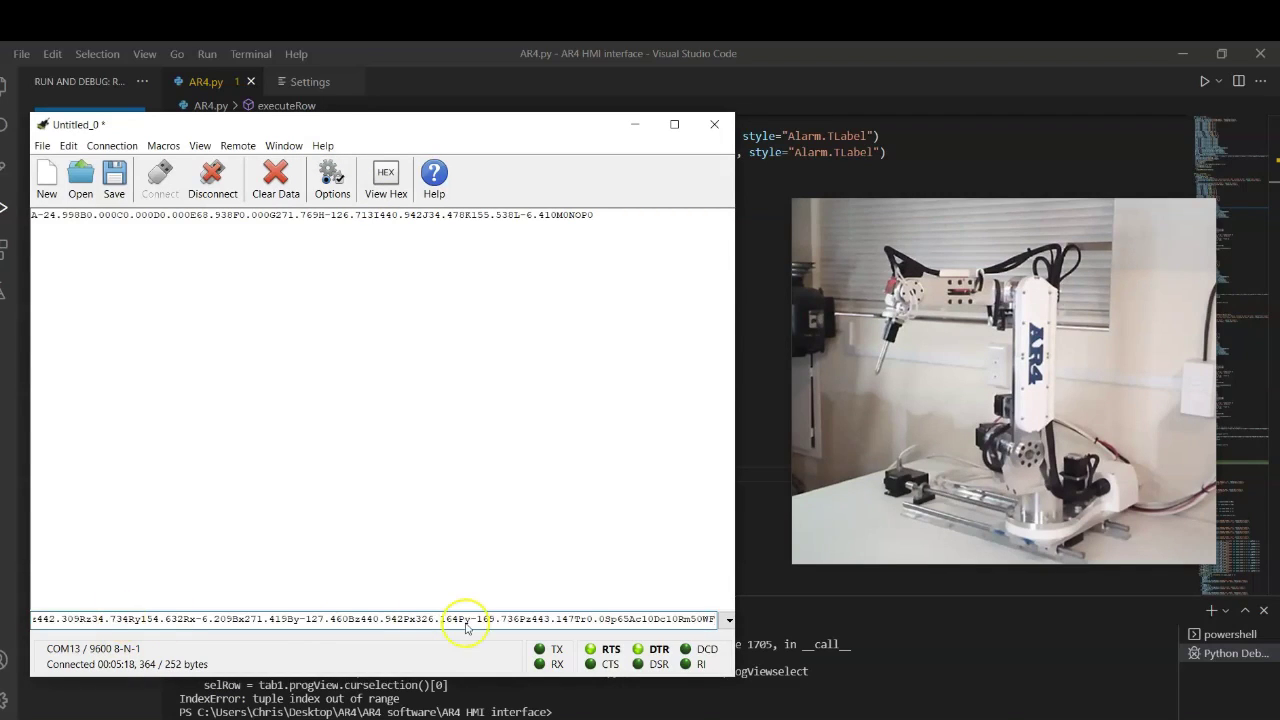
key("Return")
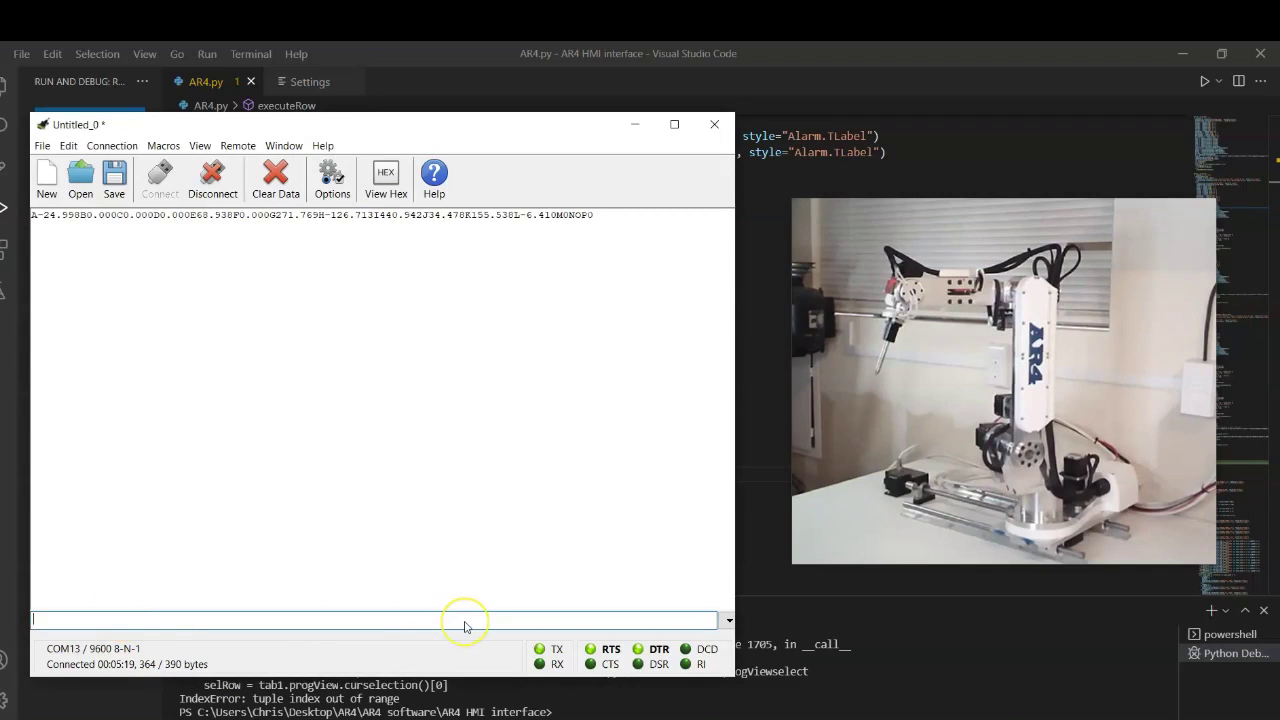
Send a second move command to the robot from the command field.
left_click(777, 419)
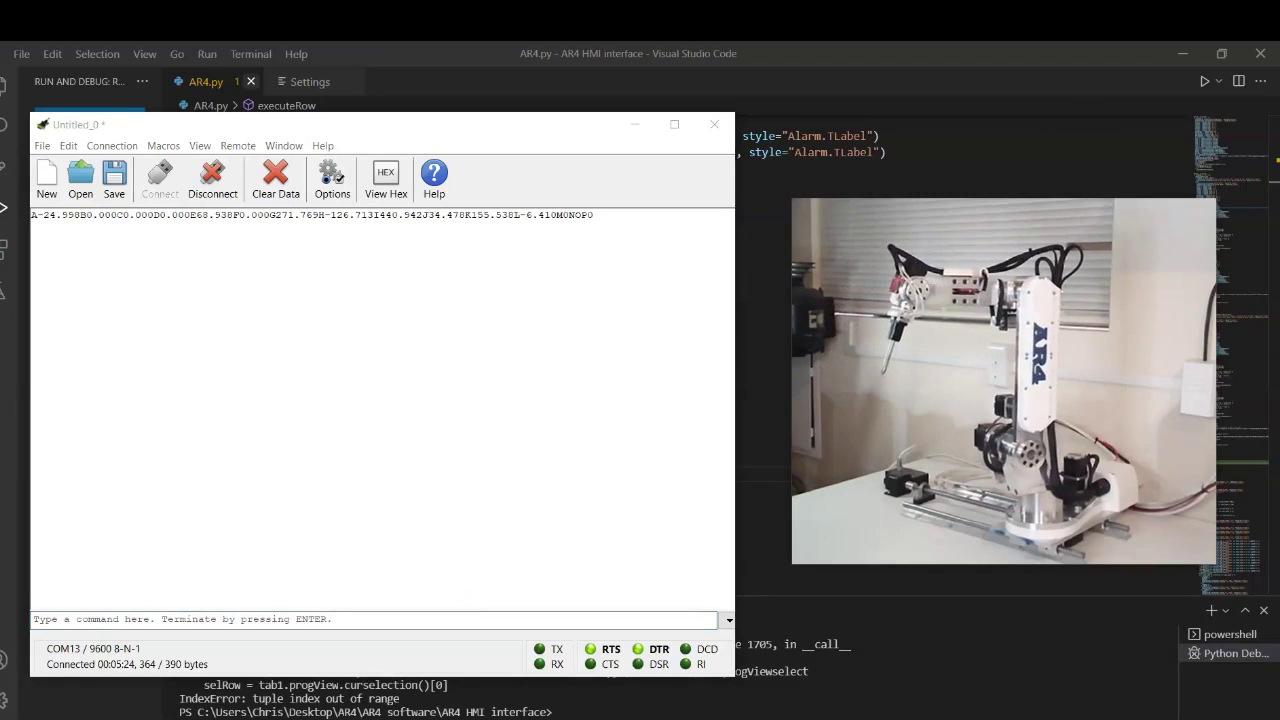
left_click(303, 621)
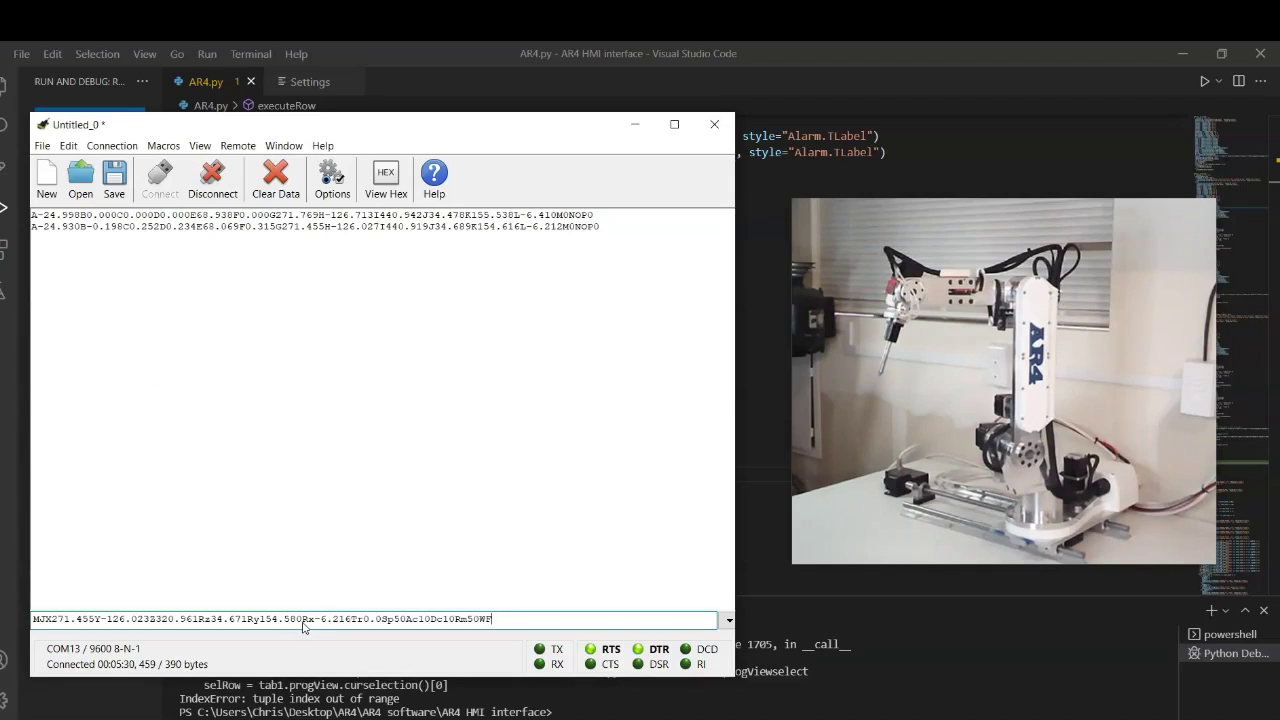
key("Return")
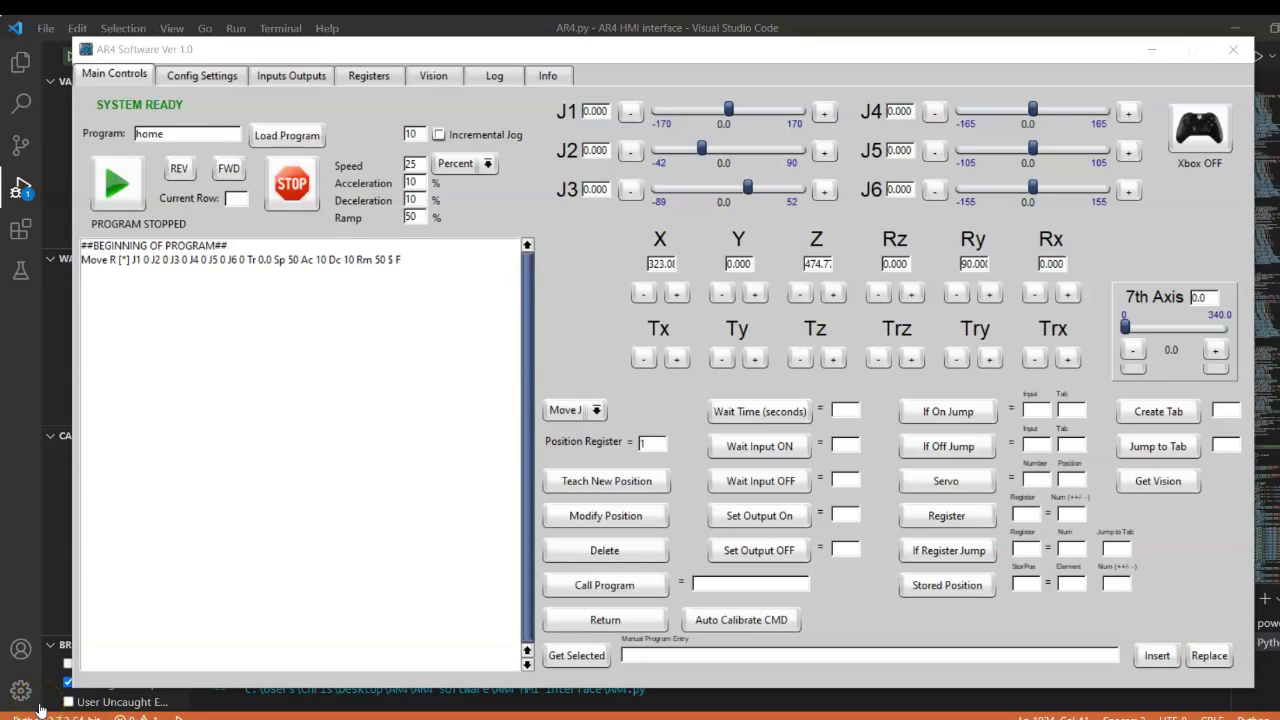
Jog J1 to about 23° and read Last Command Sent in Config Settings.
left_click(200, 76)
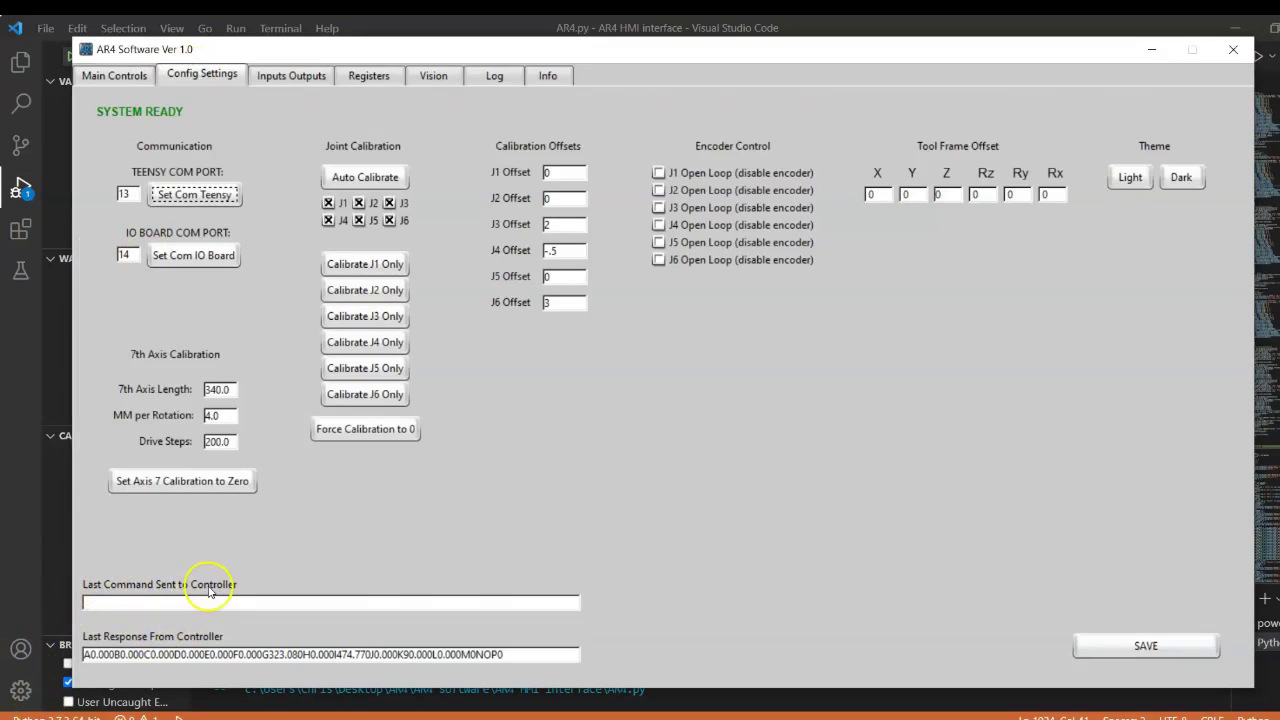
left_click(120, 88)
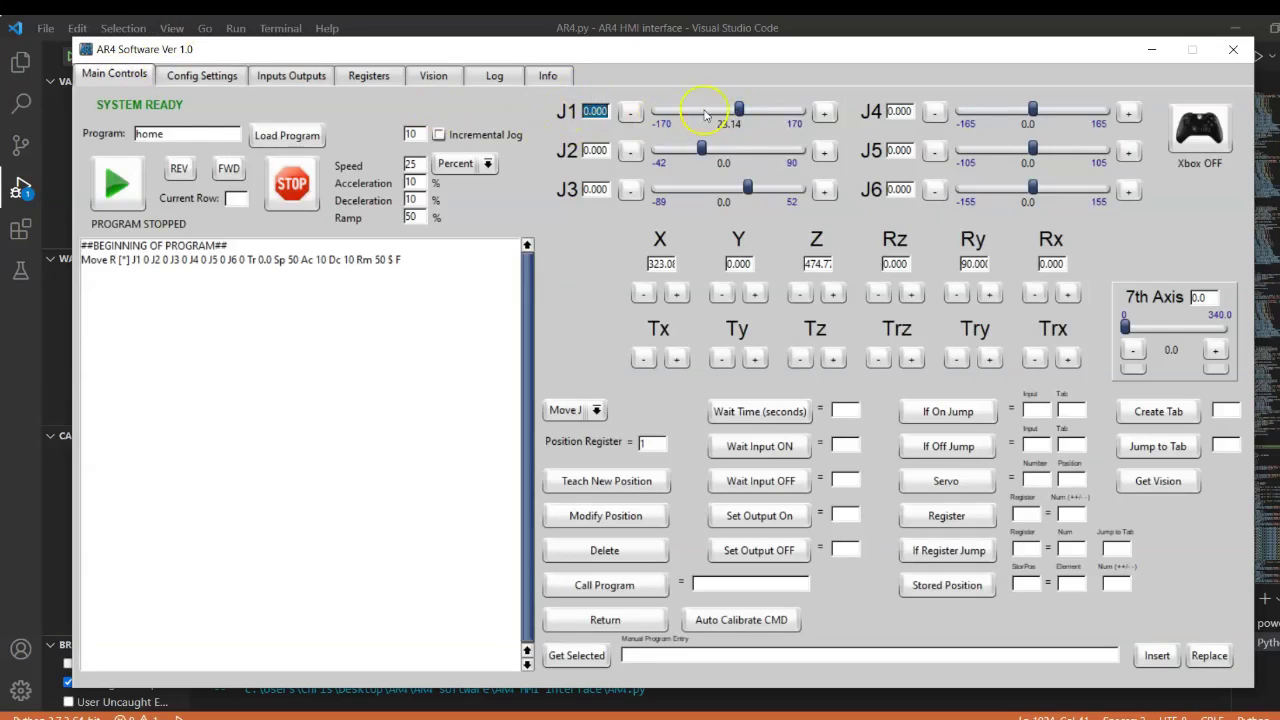
left_click(201, 80)
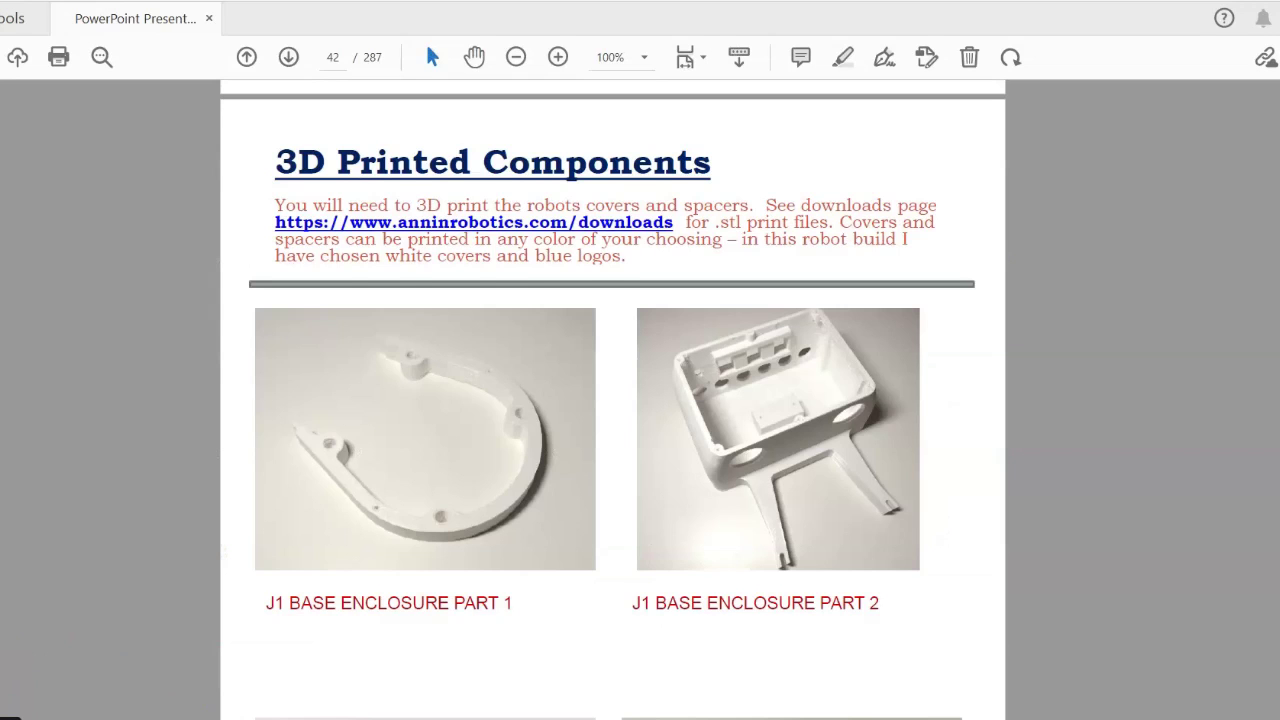
Scroll to manual page 46 showing the Cat6 jacket stripper and GX16 and keystone panel faces.
scroll(612, 400, "down", 2)
scroll(612, 400, "down", 5)
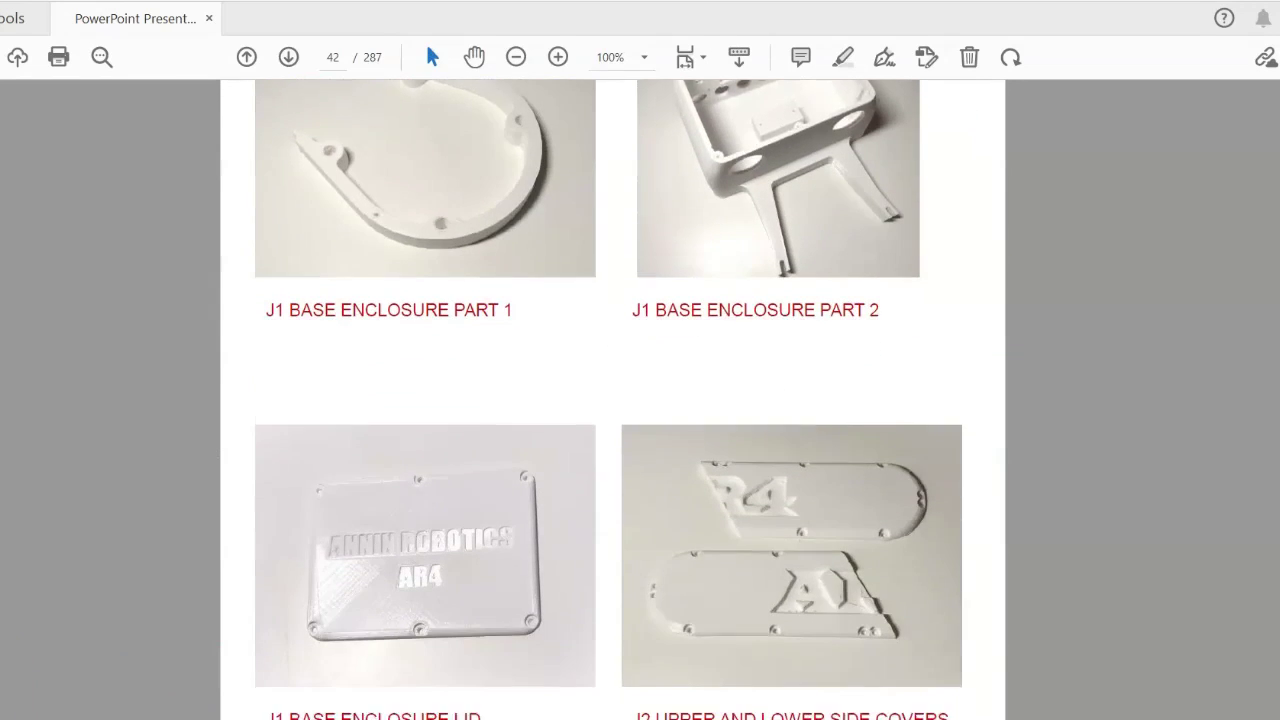
scroll(612, 400, "down", 5)
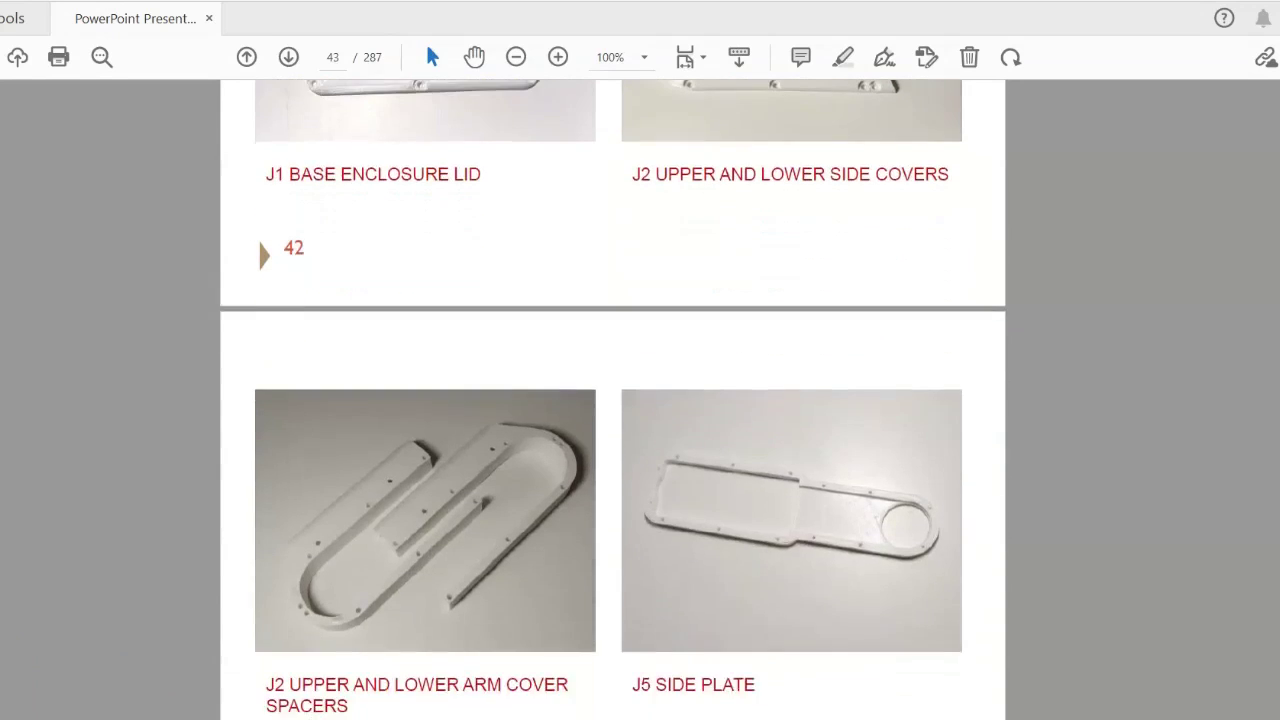
scroll(612, 400, "down", 7)
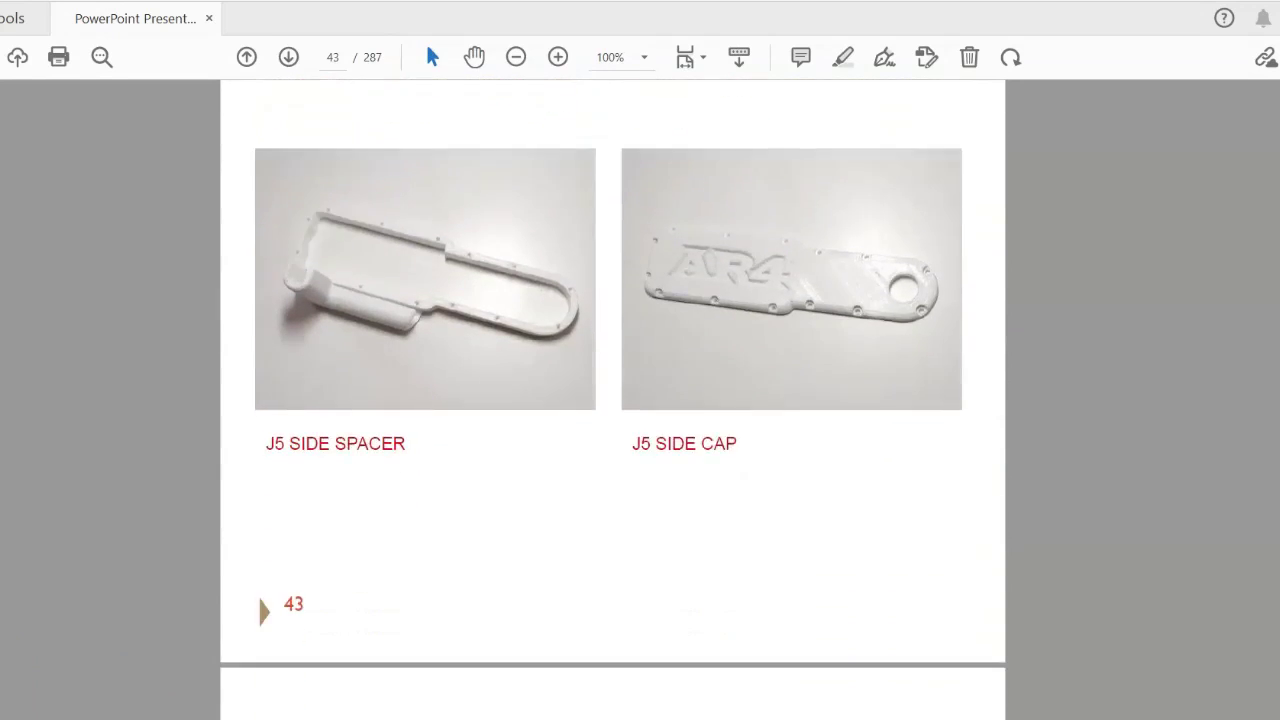
scroll(612, 400, "down", 8)
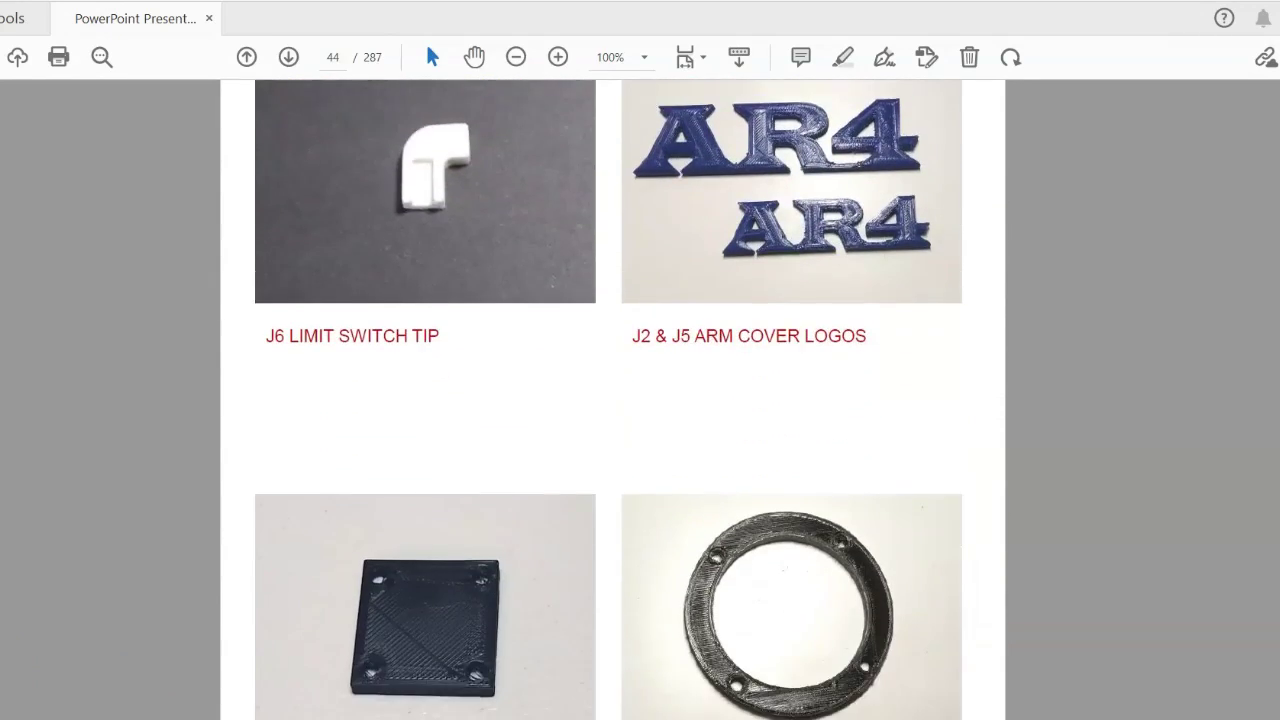
scroll(612, 400, "down", 7)
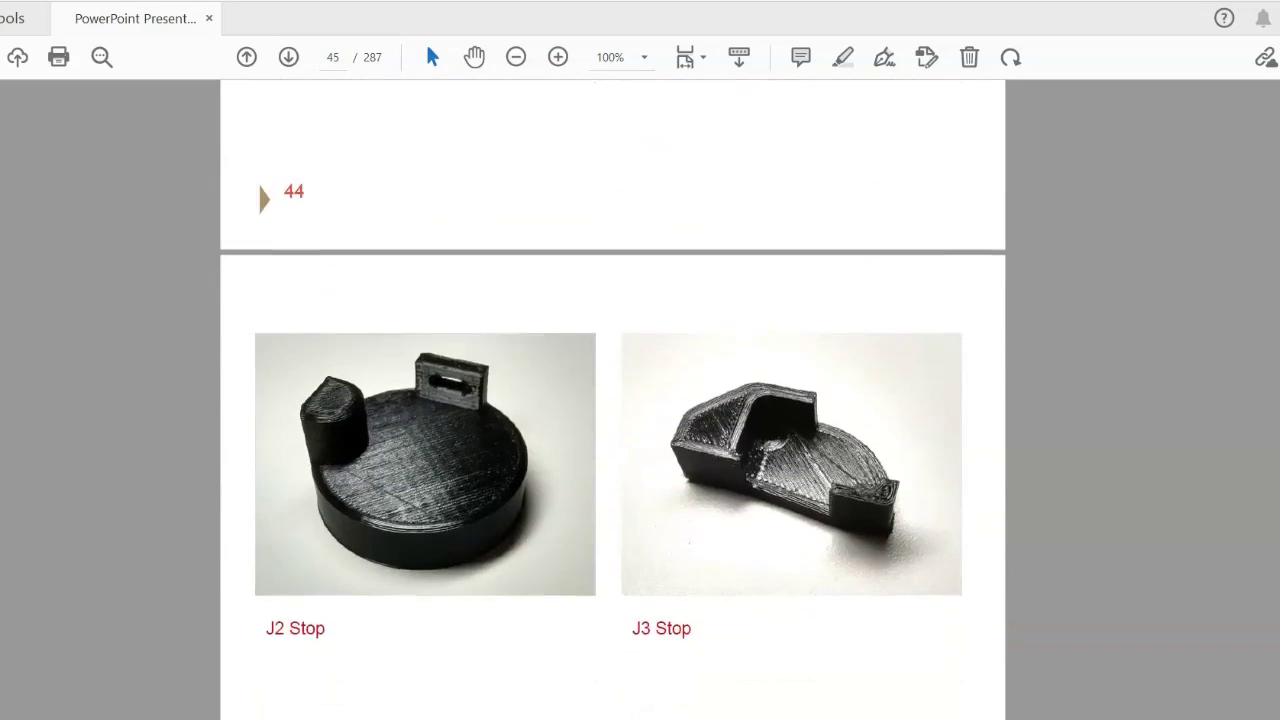
scroll(612, 400, "down", 7)
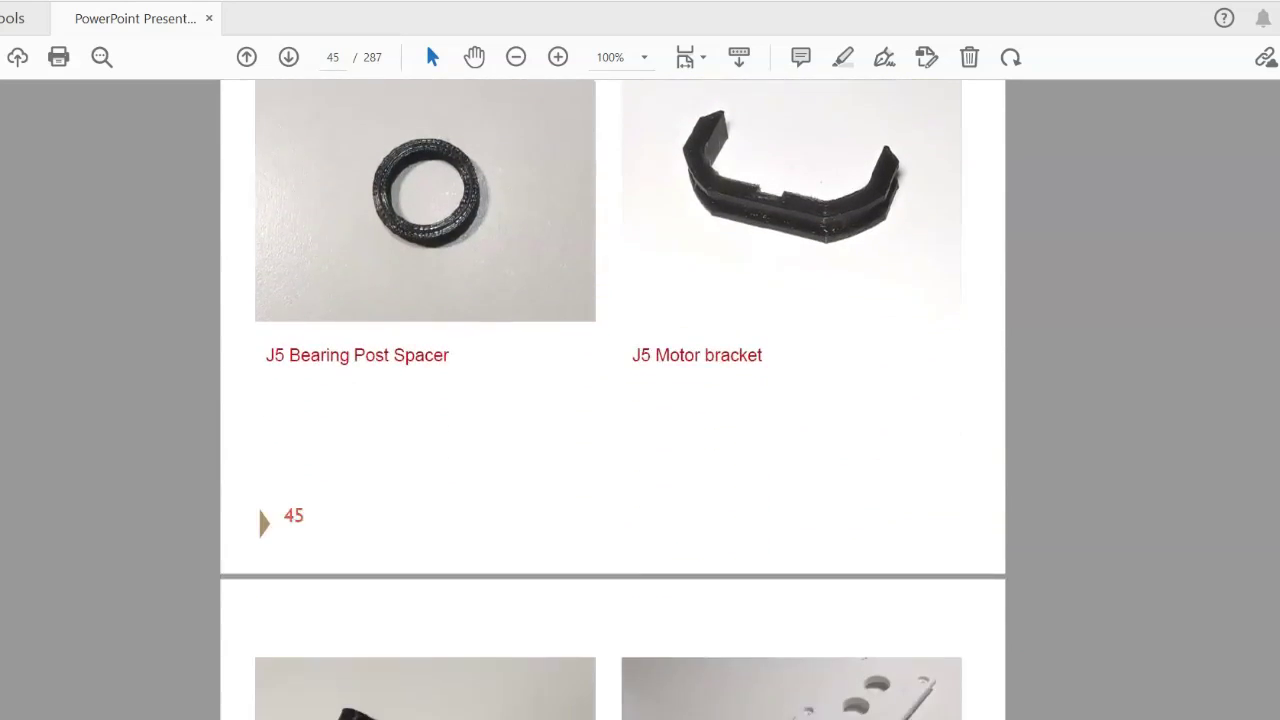
scroll(612, 400, "down", 5)
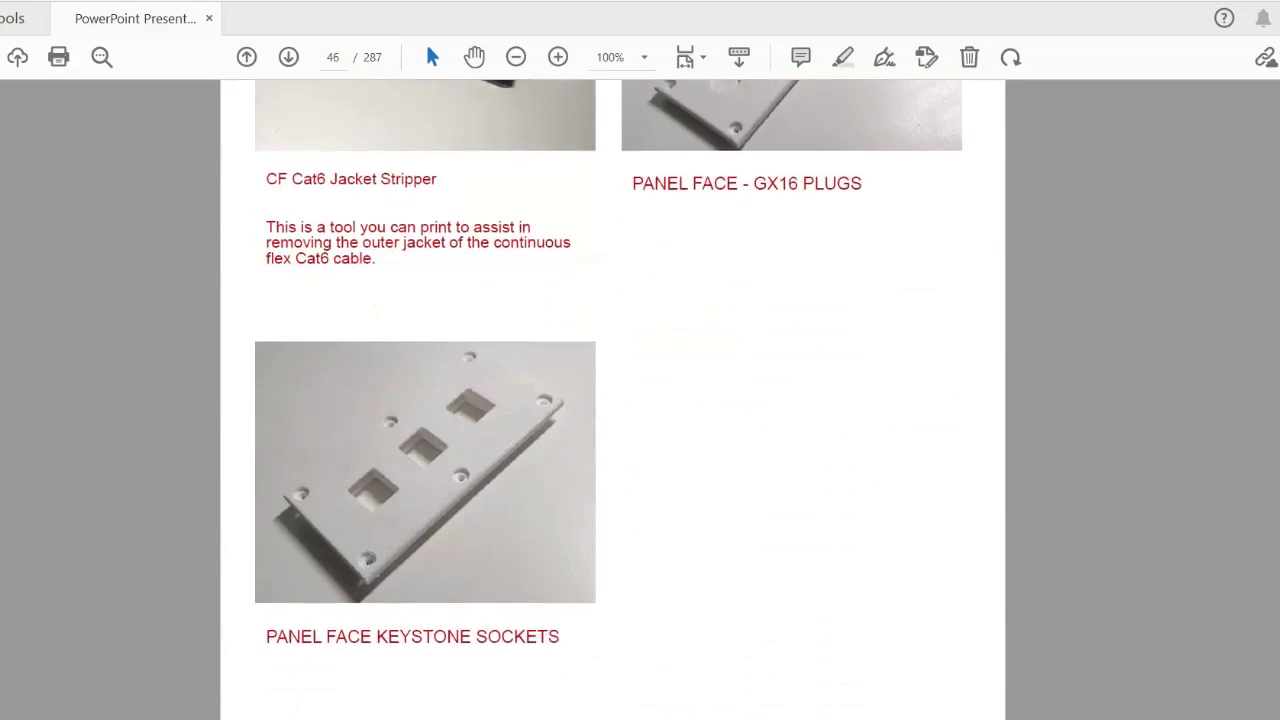